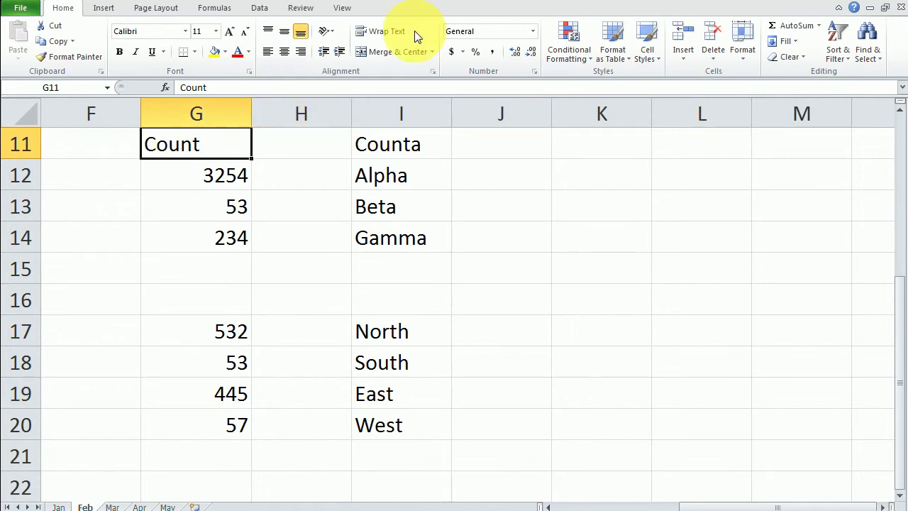
# Review the (fx) and (:) notes under the Functions heading and the Sum heading beside it.
pyautogui.press('Left')
pyautogui.press('Left')
pyautogui.press('Home')
pyautogui.press('Right')
pyautogui.press('Right')
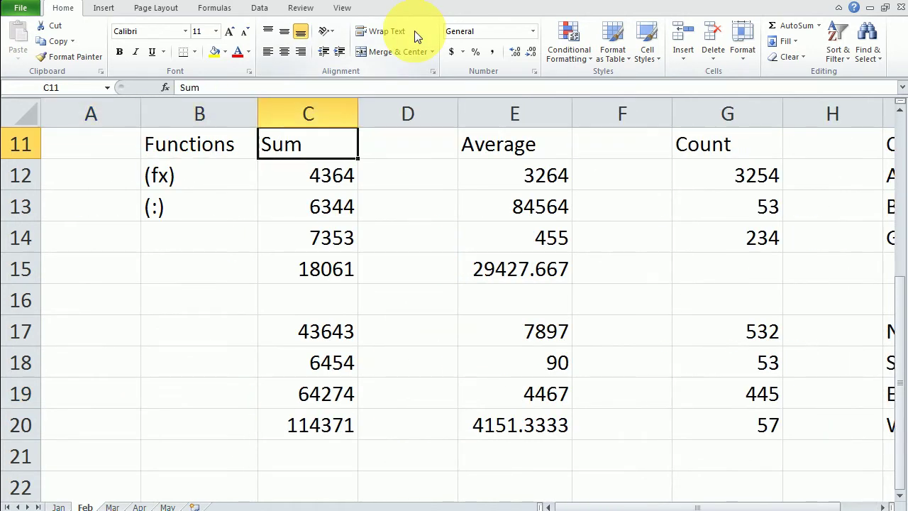
pyautogui.press('Left')
pyautogui.press('Down')
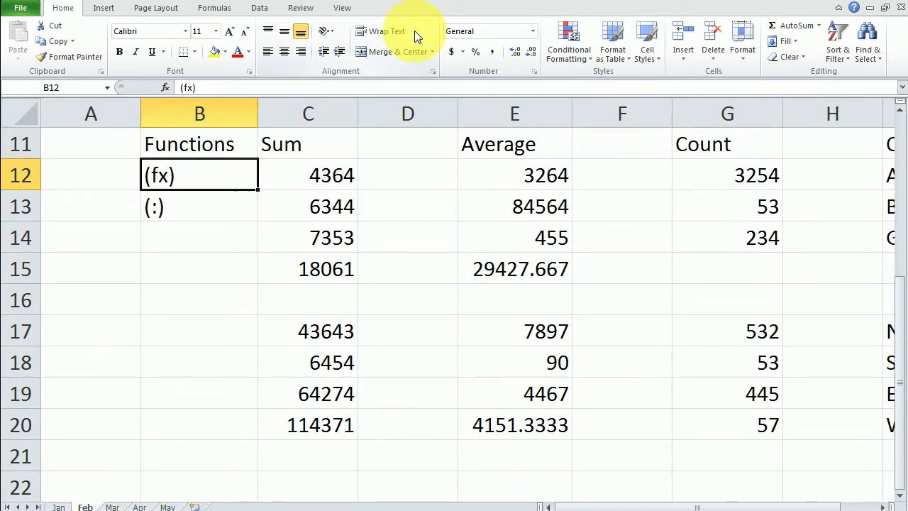
pyautogui.press('Down')
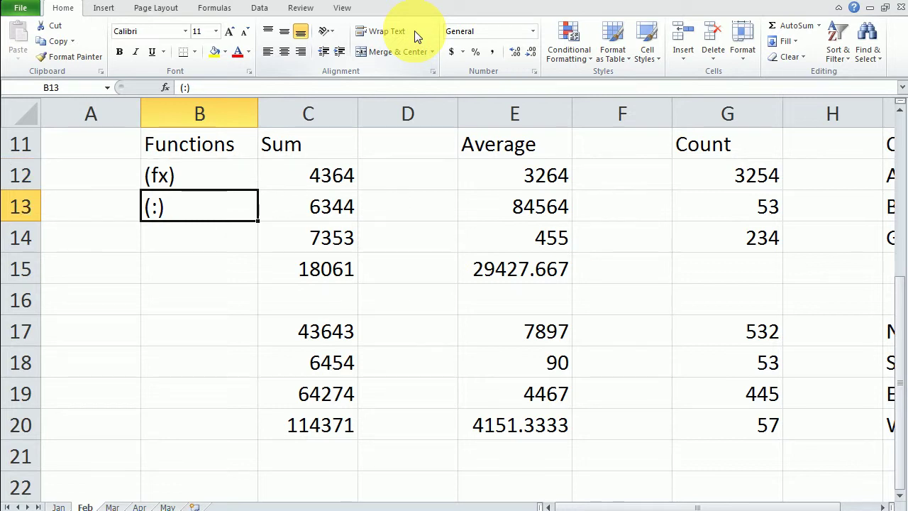
pyautogui.press('Up')
pyautogui.press('Up')
pyautogui.press('Right')
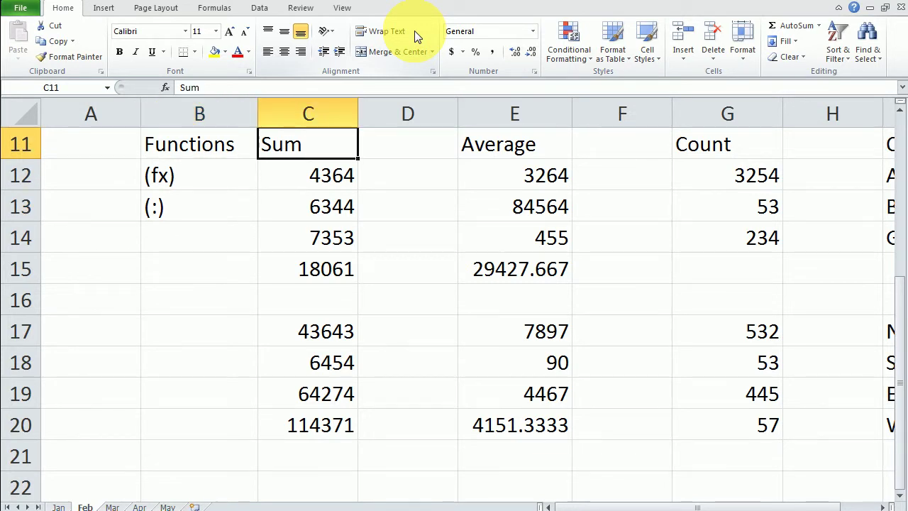
# Look across the Sum, Average, Count and Counta headings in row 11, ending on the Count heading in G11.
pyautogui.press('Left')
pyautogui.press('Right')
pyautogui.press('Right')
pyautogui.press('Right')
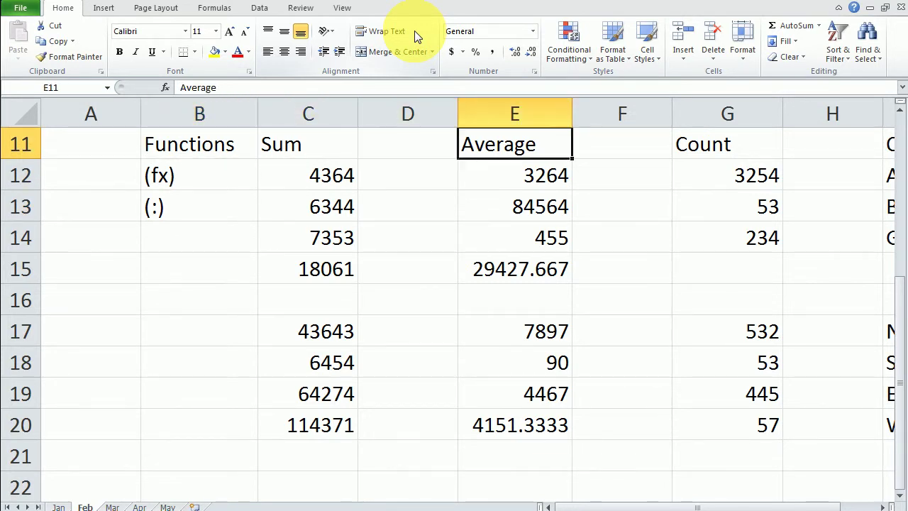
pyautogui.press('Right')
pyautogui.press('Left')
pyautogui.press('Left')
pyautogui.press('Right')
pyautogui.press('Right')
pyautogui.press('Right')
pyautogui.press('Right')
pyautogui.press('Right')
pyautogui.press('Right')
pyautogui.press('Right')
pyautogui.press('Right')
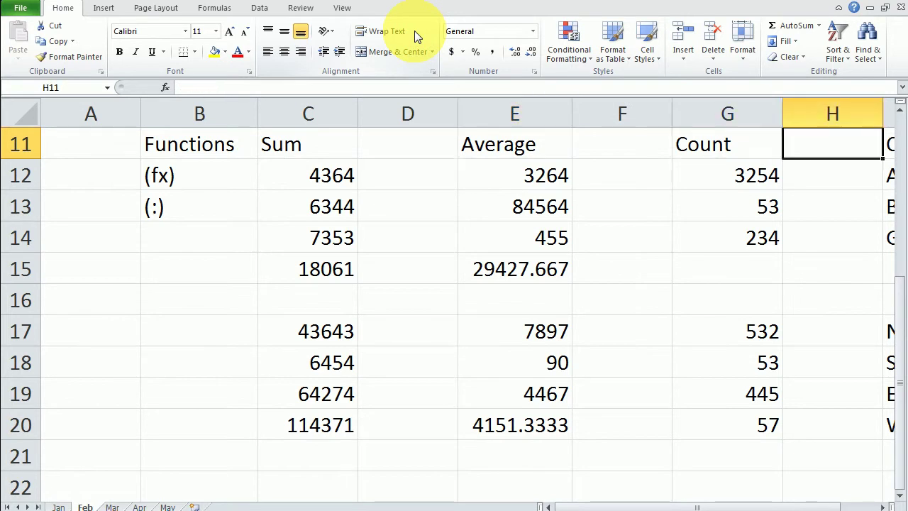
pyautogui.press('Right')
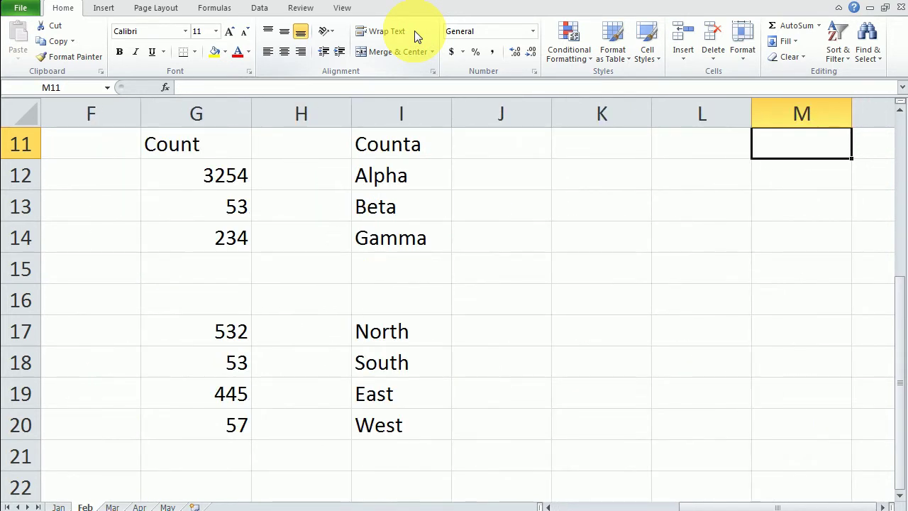
pyautogui.press('Left')
pyautogui.press('Left')
pyautogui.press('Left')
pyautogui.press('Left')
pyautogui.press('Left')
pyautogui.press('Left')
pyautogui.press('Left')
pyautogui.press('Down')
pyautogui.press('Down')
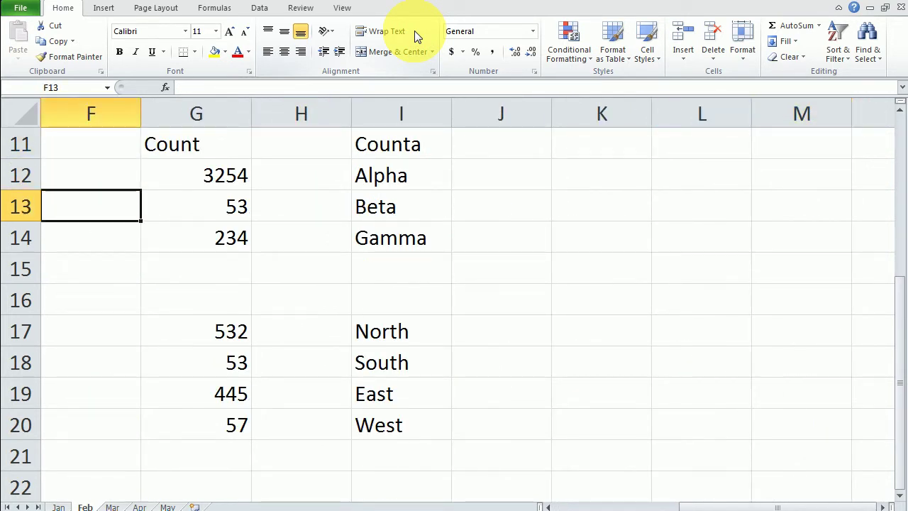
pyautogui.press('Up')
pyautogui.press('Up')
pyautogui.press('Right')
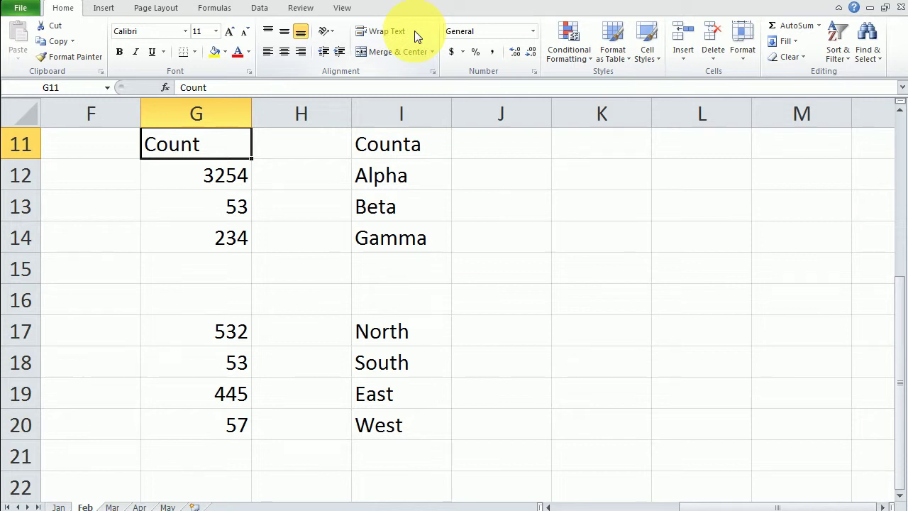
# Examine the numbers under the Count heading in cells G12 to G14.
pyautogui.press('Down')
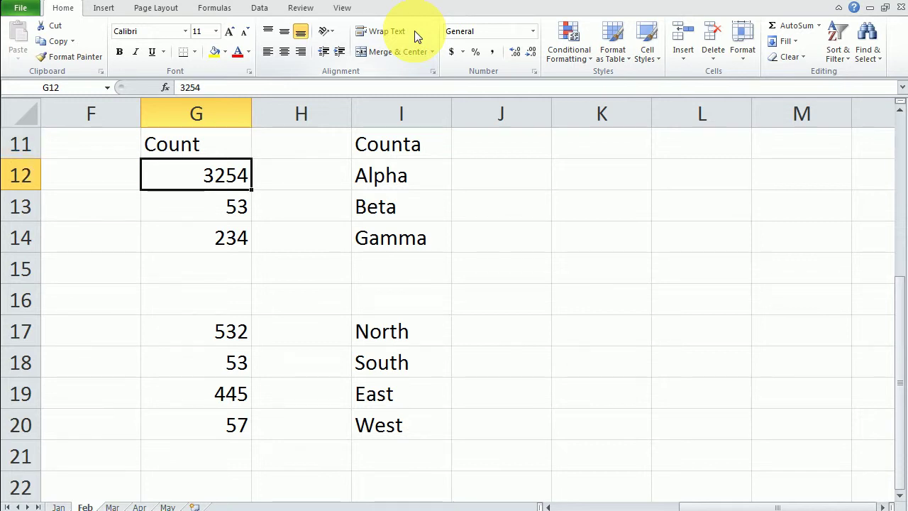
pyautogui.press('Down')
pyautogui.press('Down')
pyautogui.press('Up')
pyautogui.press('Up')
pyautogui.press('Down')
pyautogui.press('Down')
pyautogui.press('Down')
pyautogui.press('Up')
pyautogui.press('Up')
pyautogui.press('Up')
pyautogui.press('Down')
pyautogui.press('Down')
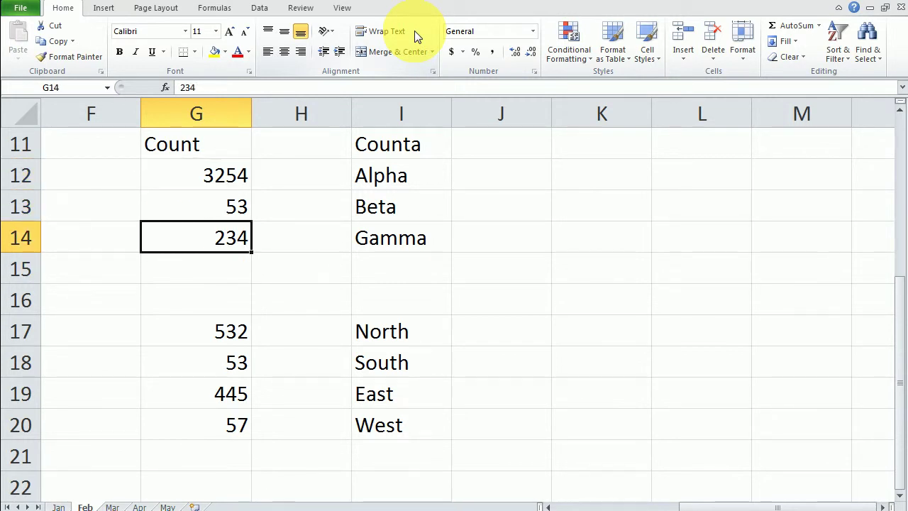
pyautogui.press('Up')
pyautogui.press('Up')
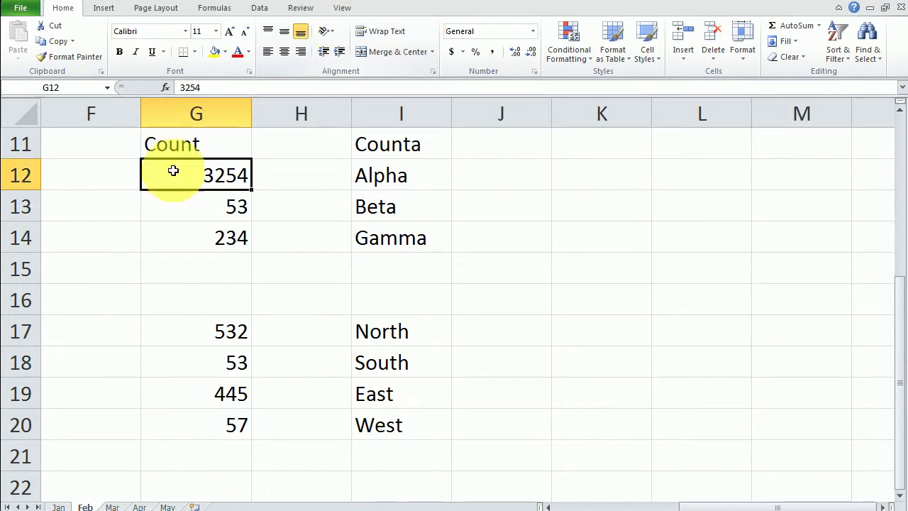
pyautogui.moveTo(175, 170); pyautogui.dragTo(175, 239)
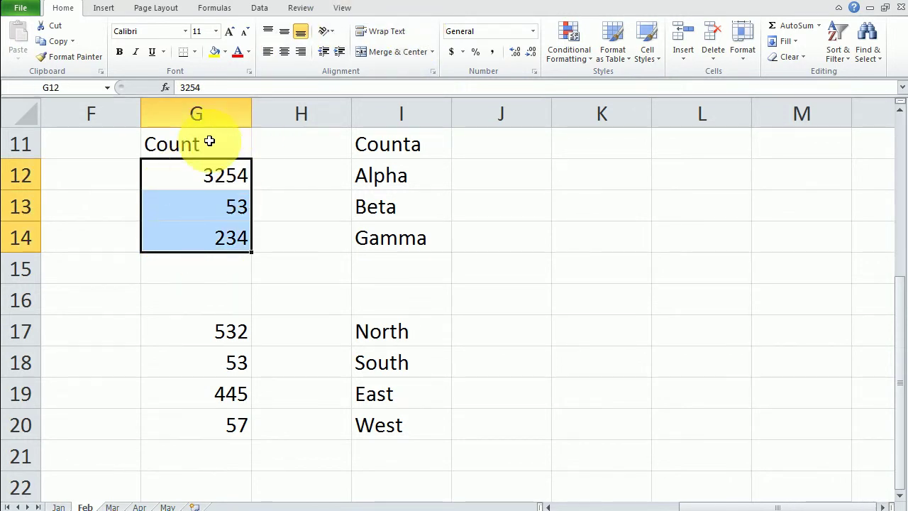
pyautogui.click(314, 303)
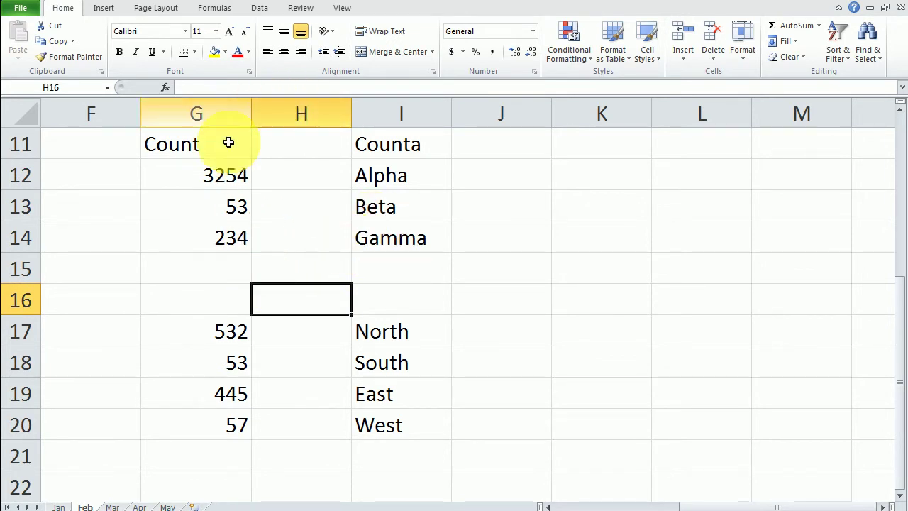
# Insert the COUNT function into cell G15, picking it from the list of all functions.
pyautogui.click(220, 263)
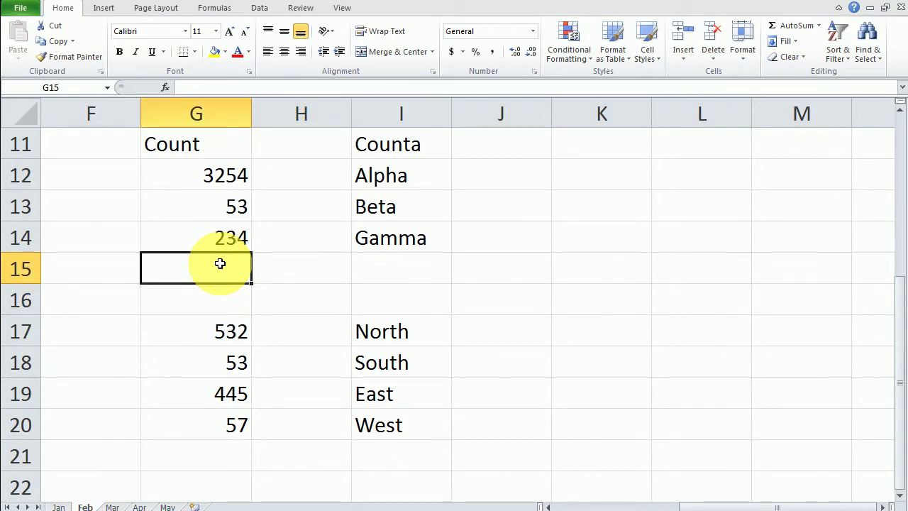
pyautogui.click(171, 86)
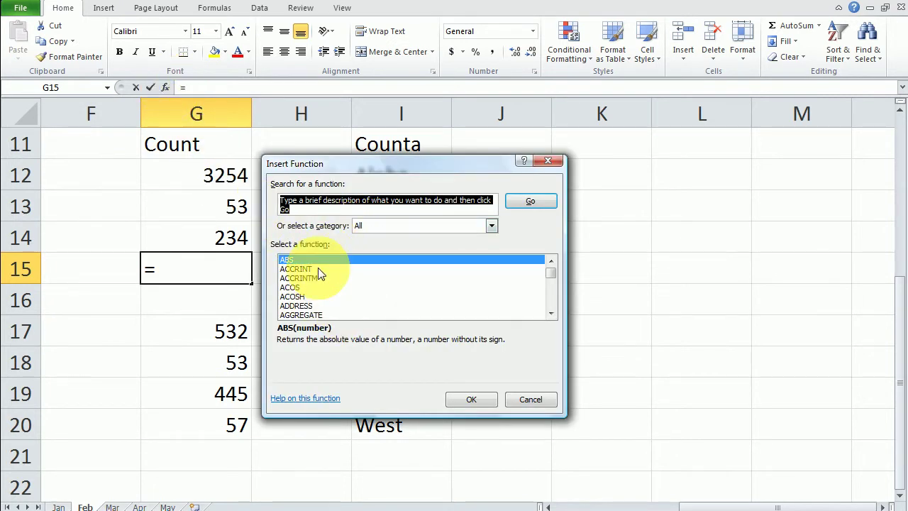
pyautogui.write('c')
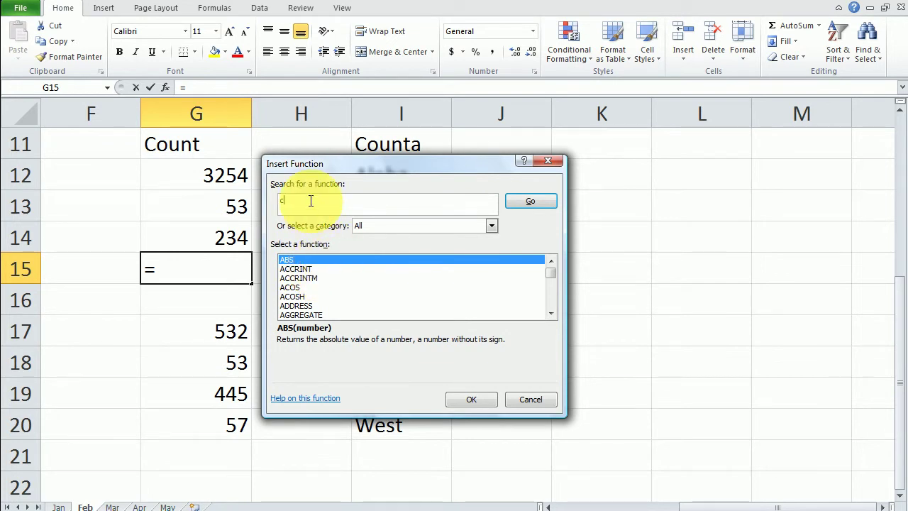
pyautogui.click(325, 259)
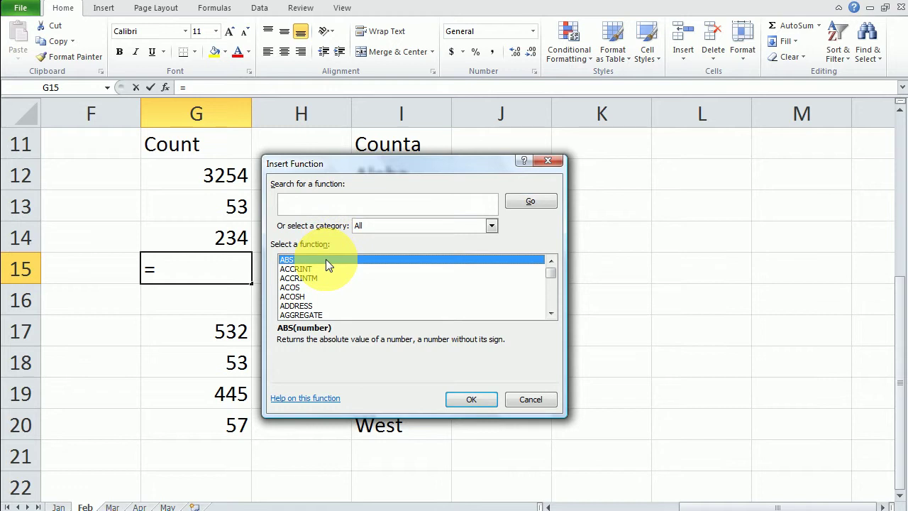
pyautogui.press('c')
pyautogui.scroll(-10, 386, 290)
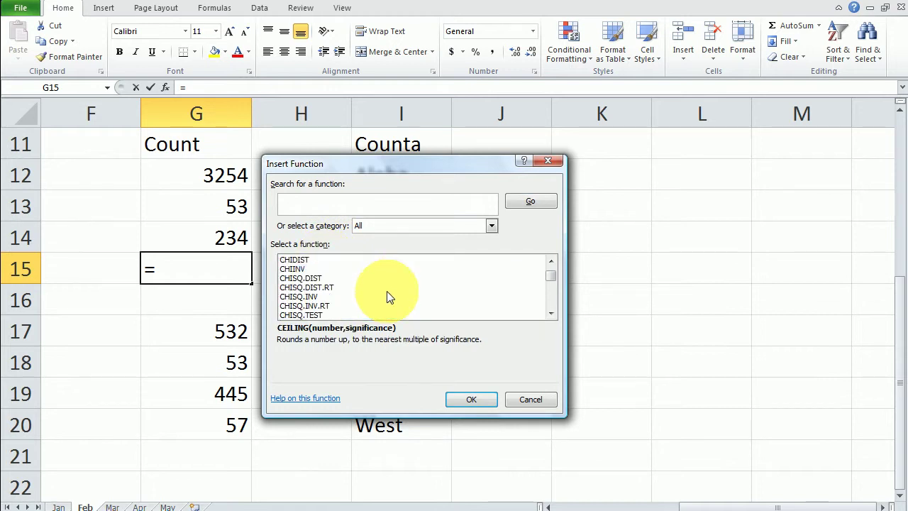
pyautogui.scroll(-2, 364, 295)
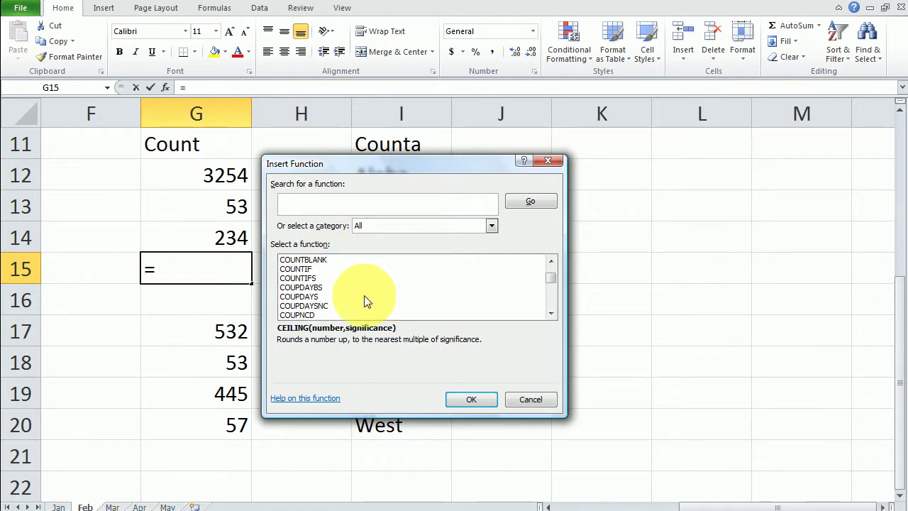
pyautogui.scroll(2, 364, 295)
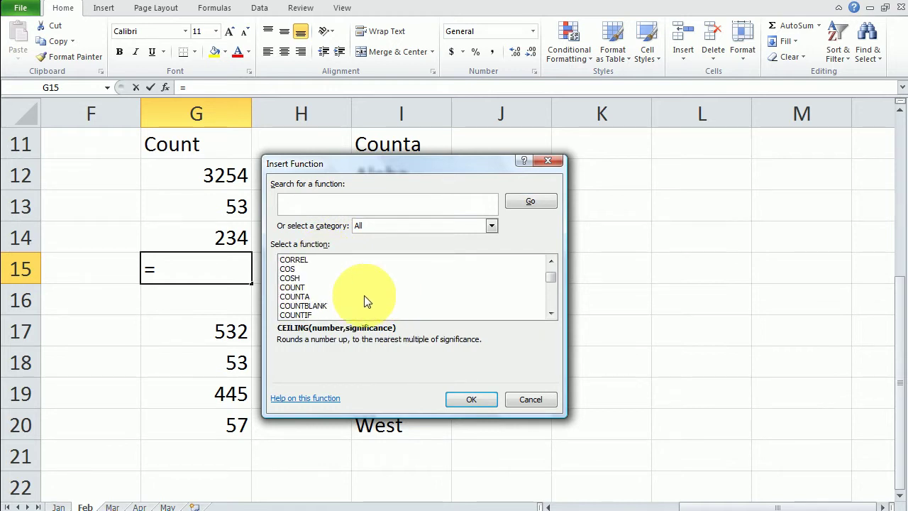
pyautogui.click(301, 287)
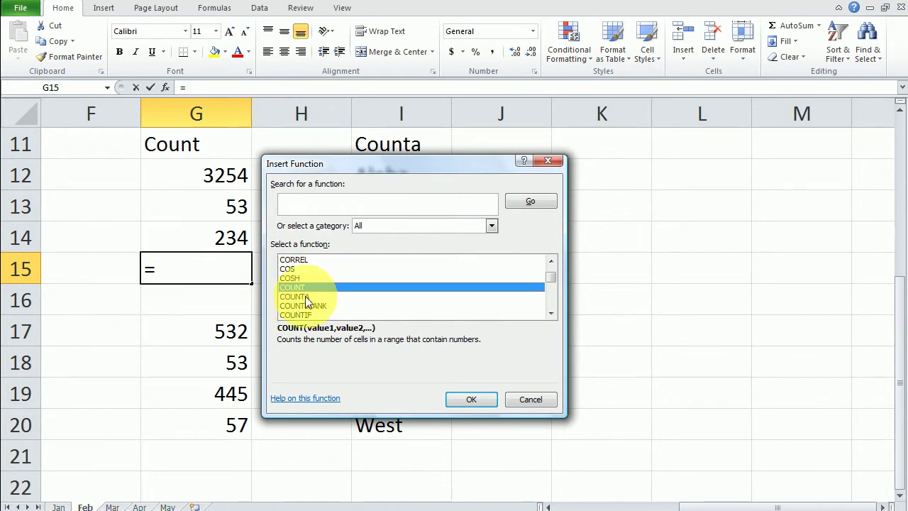
pyautogui.click(464, 399)
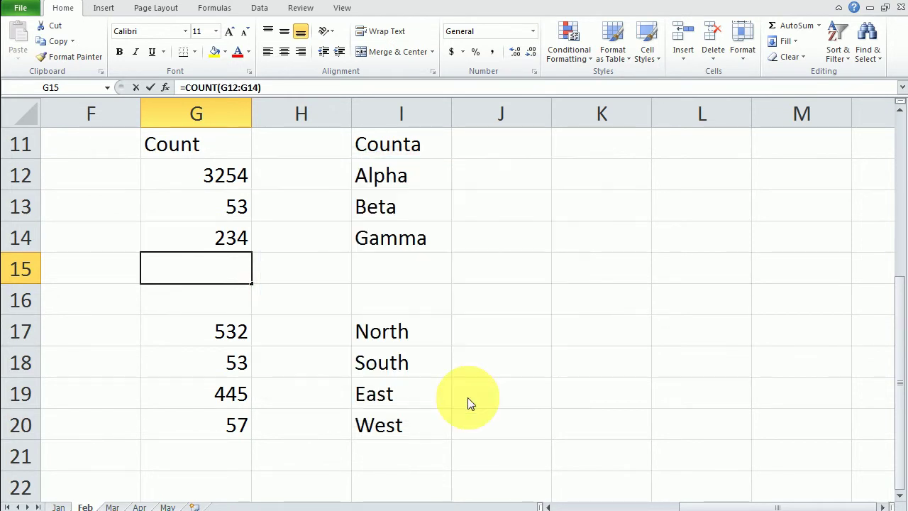
# Set the first COUNT argument to the range g12:g14 and enter the formula in G15.
pyautogui.moveTo(348, 182); pyautogui.dragTo(437, 187)
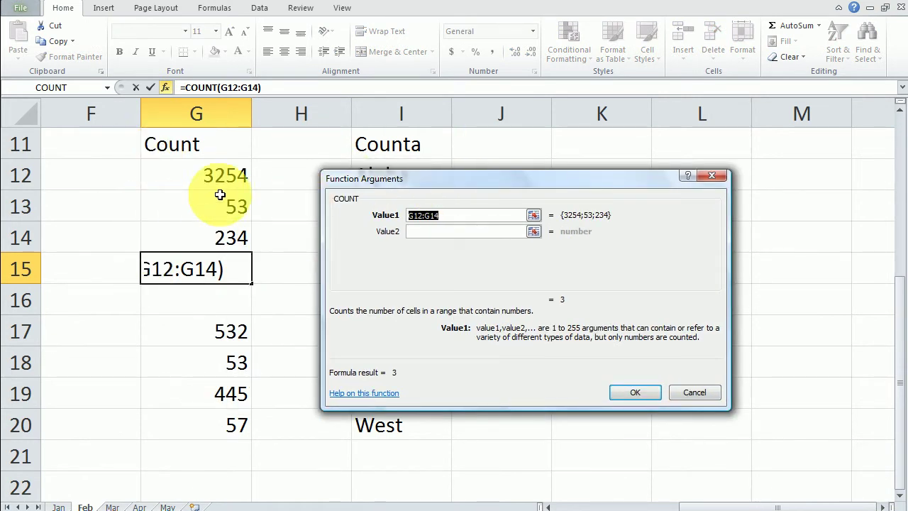
pyautogui.write('g12:g')
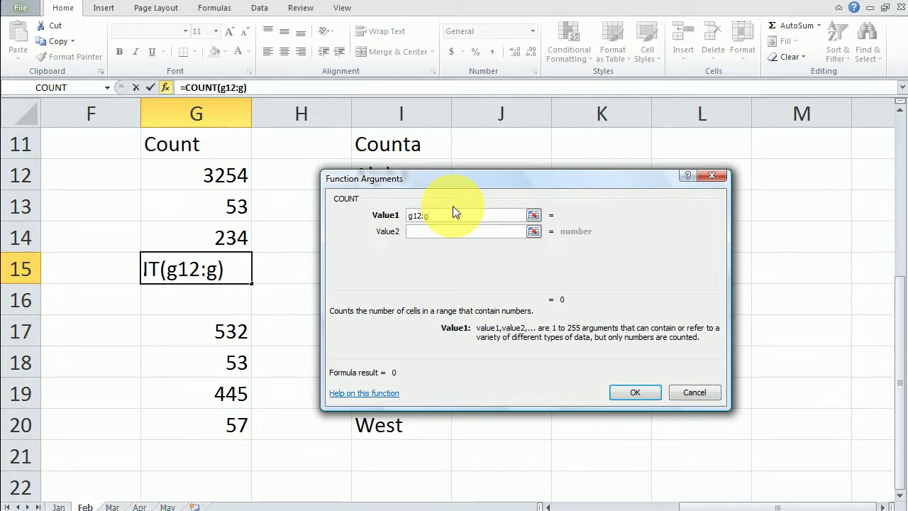
pyautogui.write('14')
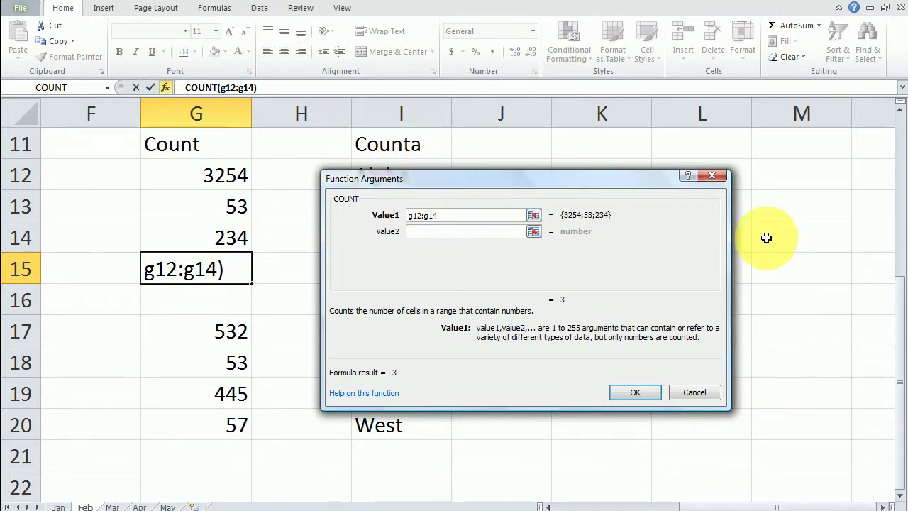
pyautogui.click(635, 392)
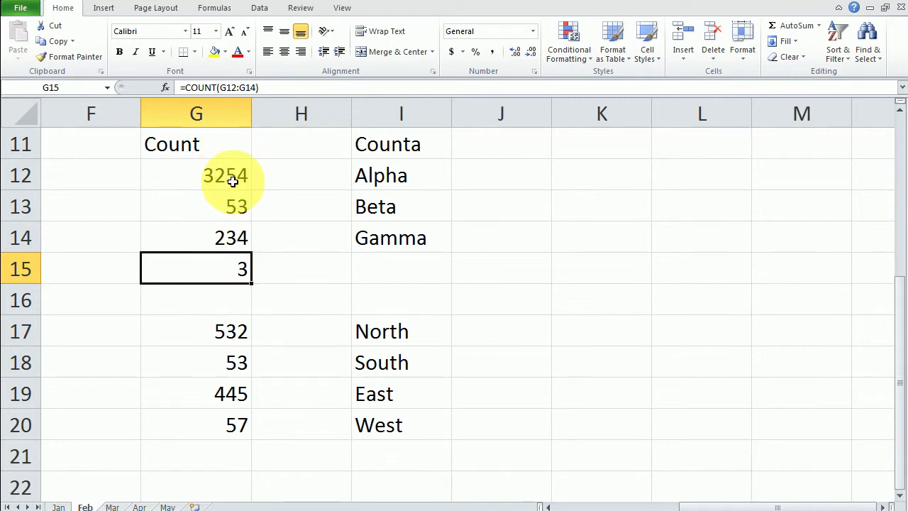
# Examine the second group of numbers under the Count heading, cells G17 to G20.
pyautogui.click(302, 359)
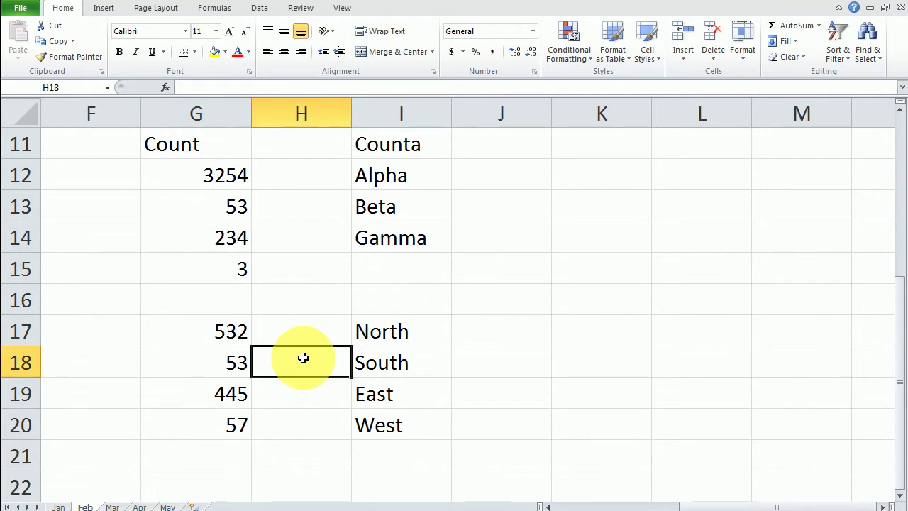
pyautogui.click(206, 449)
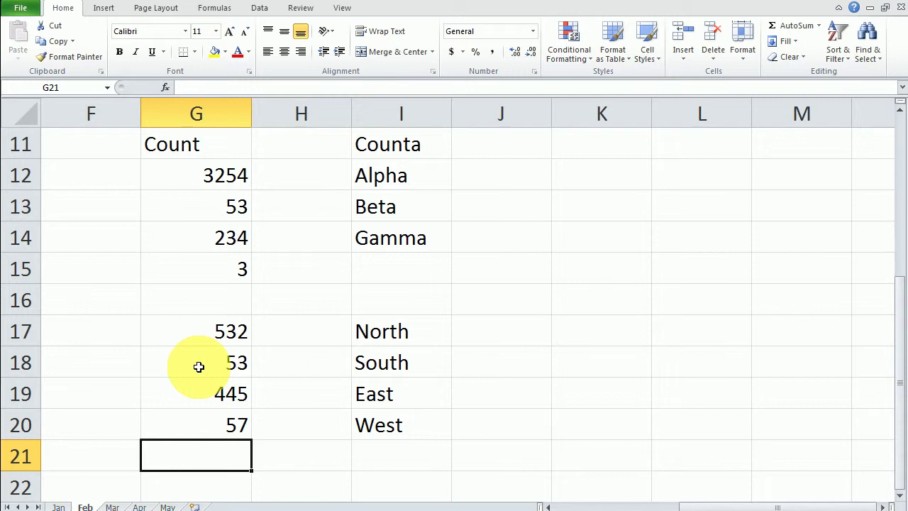
pyautogui.moveTo(196, 318); pyautogui.dragTo(206, 425)
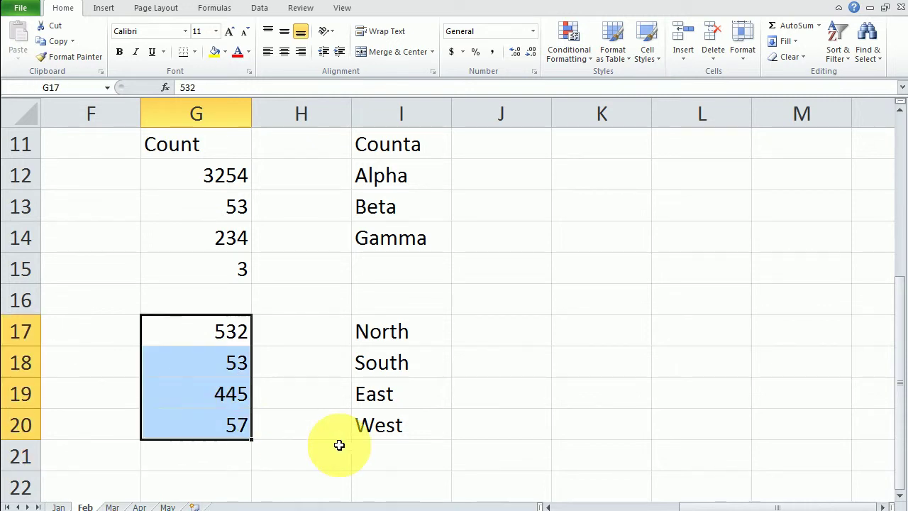
pyautogui.click(318, 472)
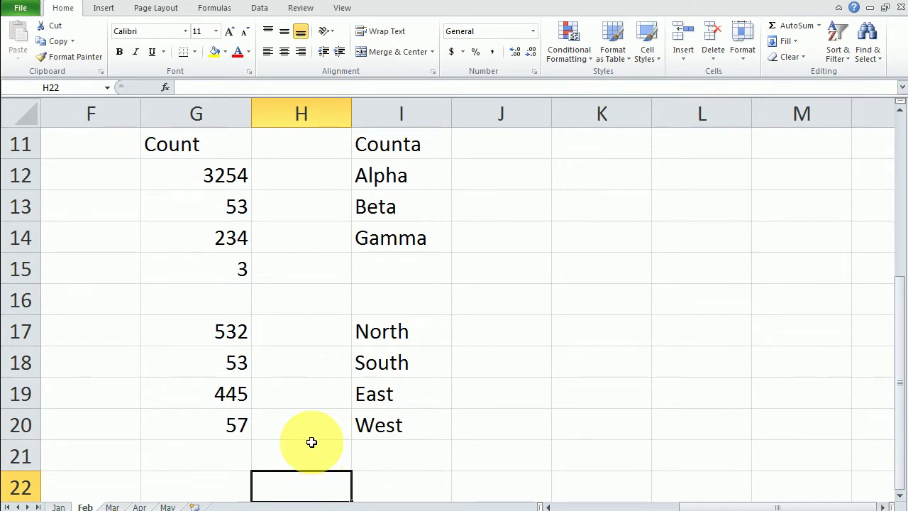
# Insert the COUNT function into cell G21, picking it from the most recently used functions.
pyautogui.click(192, 458)
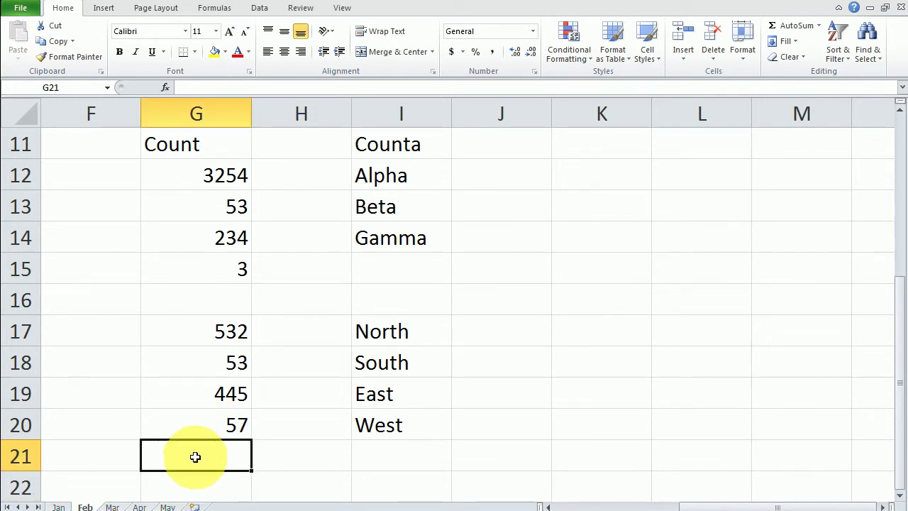
pyautogui.click(166, 89)
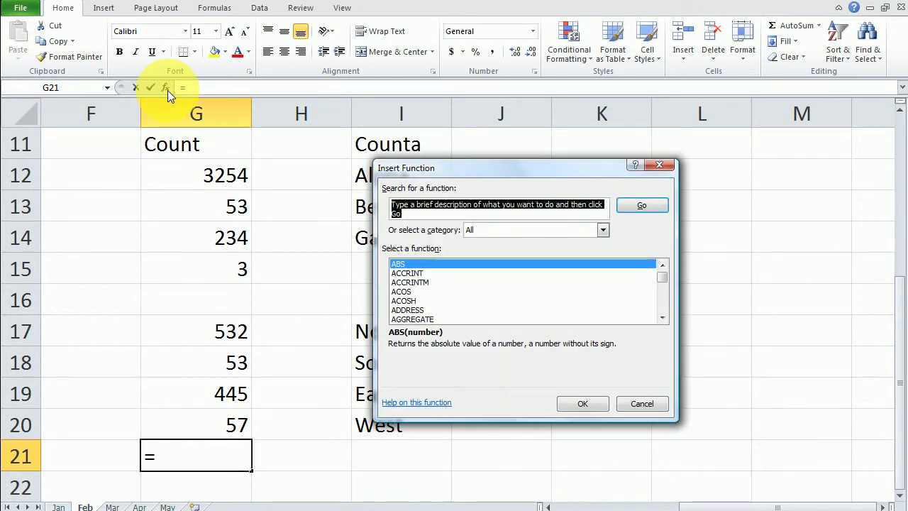
pyautogui.moveTo(463, 162); pyautogui.dragTo(312, 149)
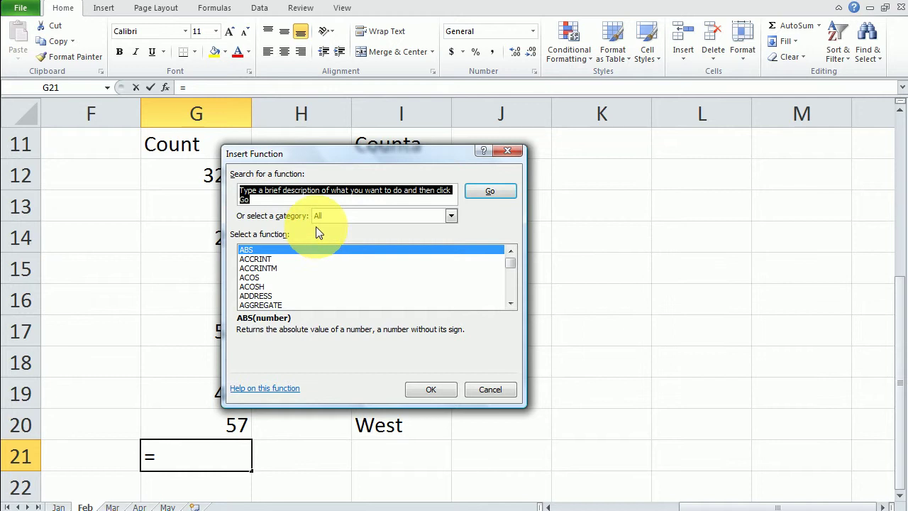
pyautogui.click(451, 215)
pyautogui.click(430, 227)
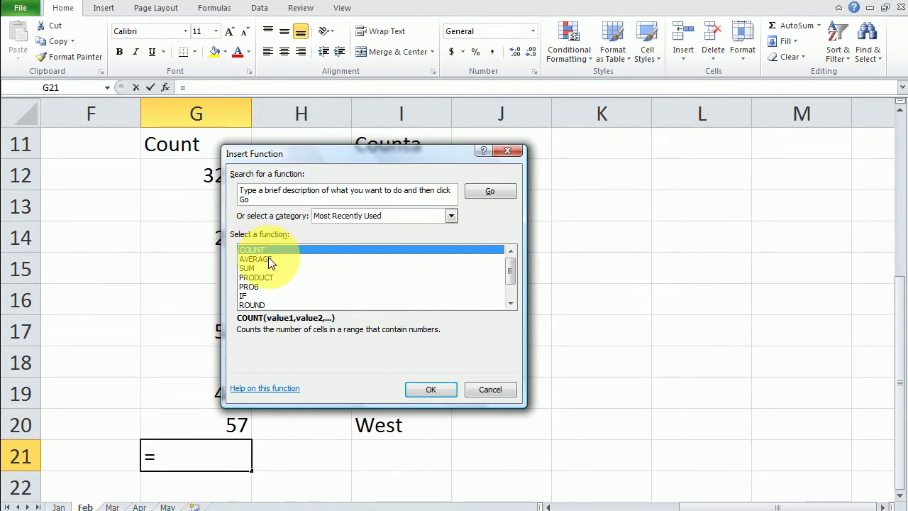
pyautogui.click(431, 389)
# Accept G17:G20 as the first COUNT argument, enter the formula in G21 and check the range it covers.
pyautogui.moveTo(390, 167); pyautogui.dragTo(557, 216)
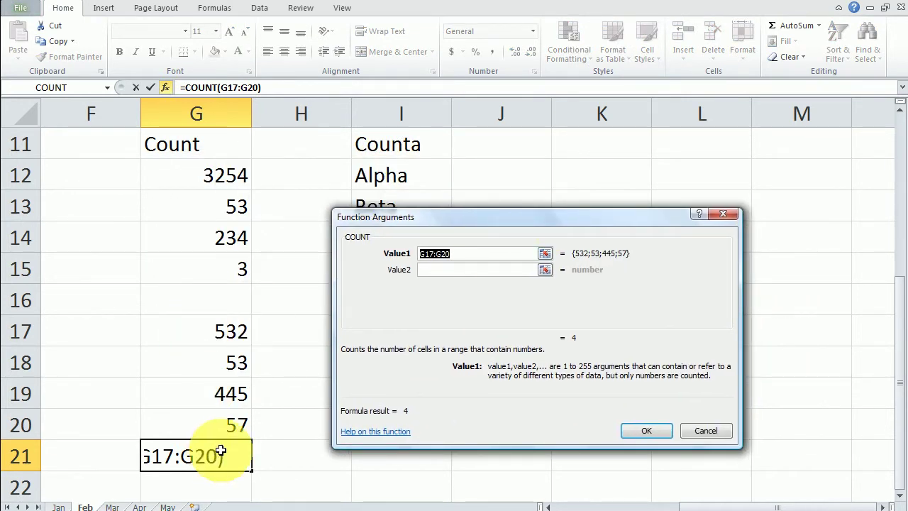
pyautogui.click(435, 254)
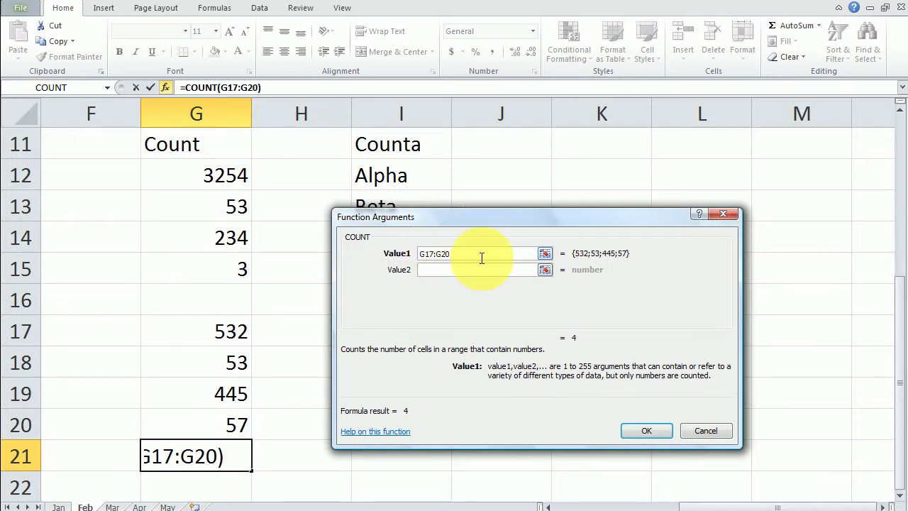
pyautogui.click(648, 429)
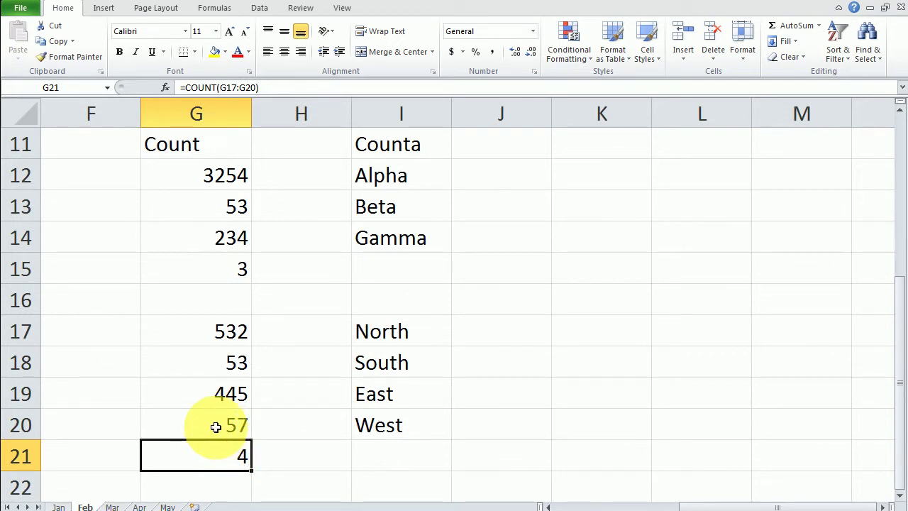
pyautogui.moveTo(227, 341); pyautogui.dragTo(225, 415)
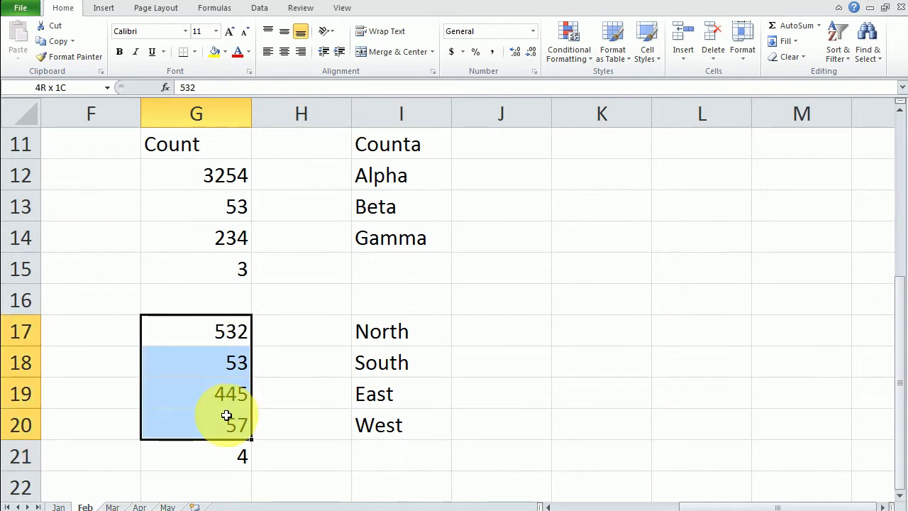
pyautogui.click(642, 326)
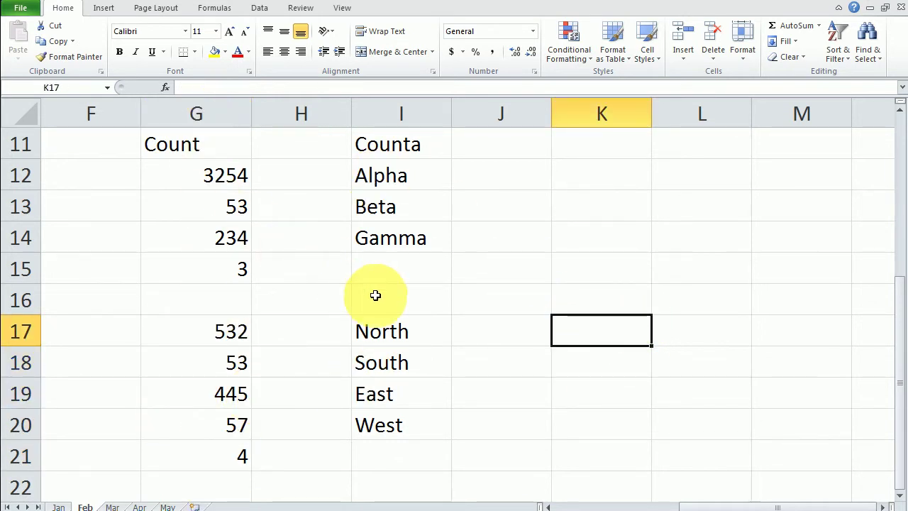
# Examine the text entries under the Counta heading in I12 to I14 and compare them with the numbers under Count.
pyautogui.click(408, 152)
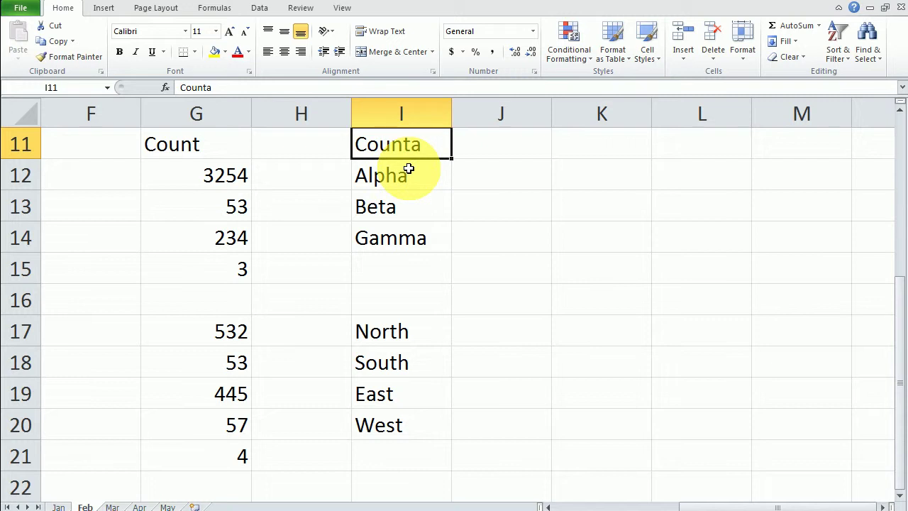
pyautogui.moveTo(409, 168); pyautogui.dragTo(405, 246)
pyautogui.click(408, 271)
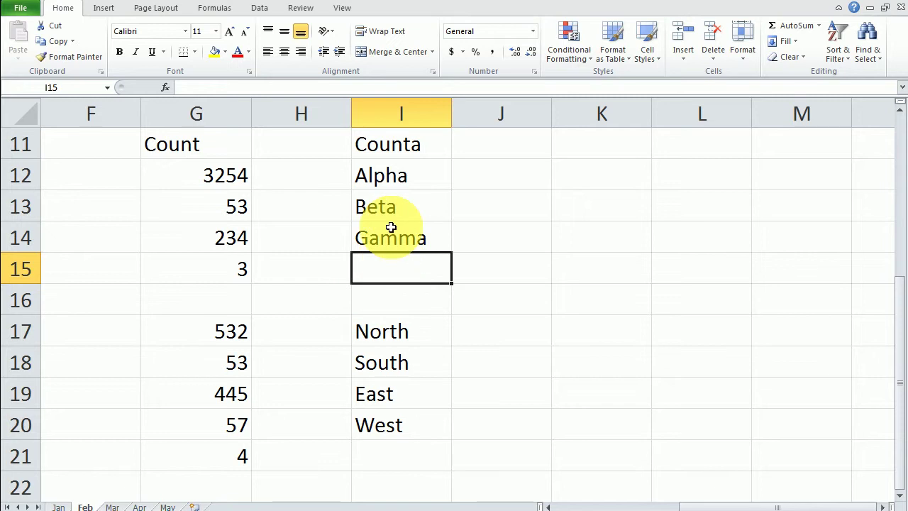
pyautogui.click(383, 152)
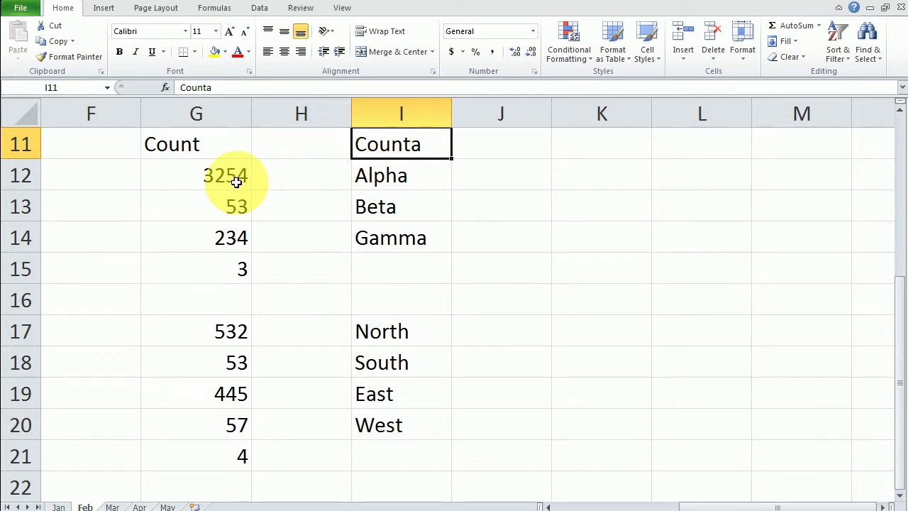
pyautogui.moveTo(236, 181); pyautogui.dragTo(239, 269)
pyautogui.moveTo(405, 174); pyautogui.dragTo(405, 281)
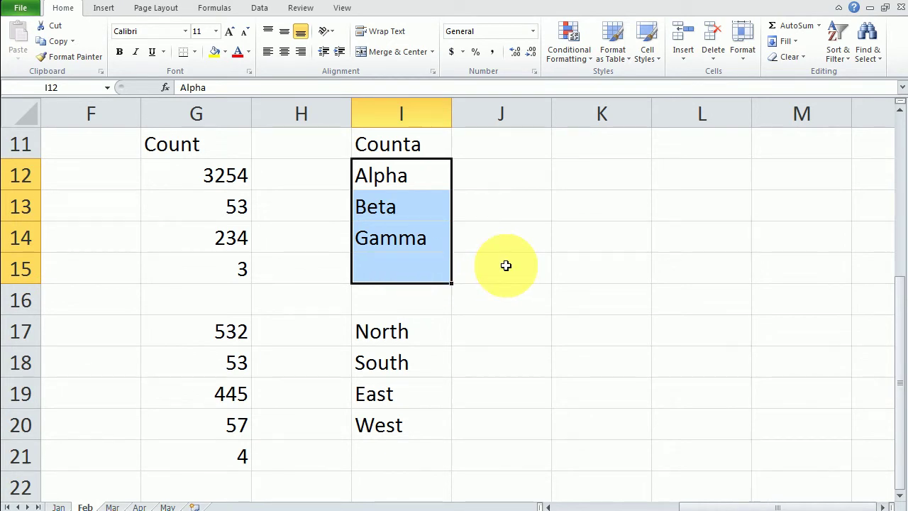
pyautogui.click(553, 383)
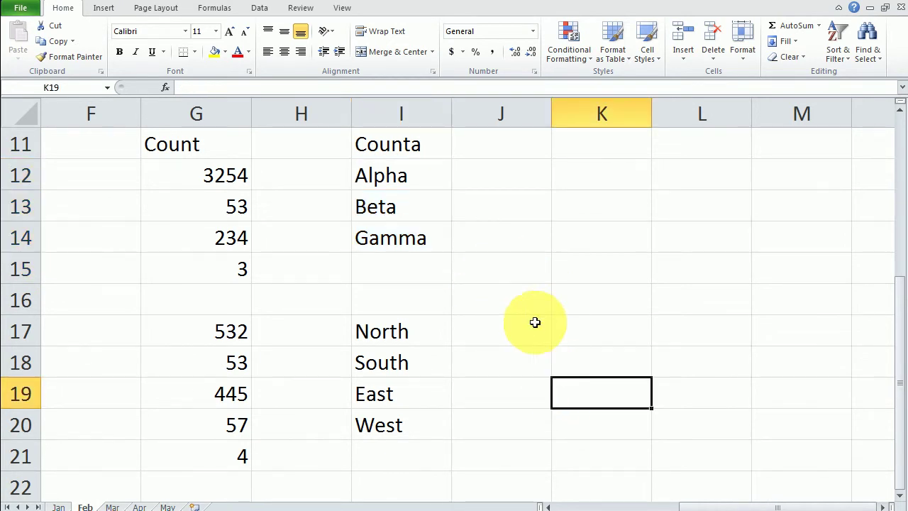
pyautogui.click(403, 267)
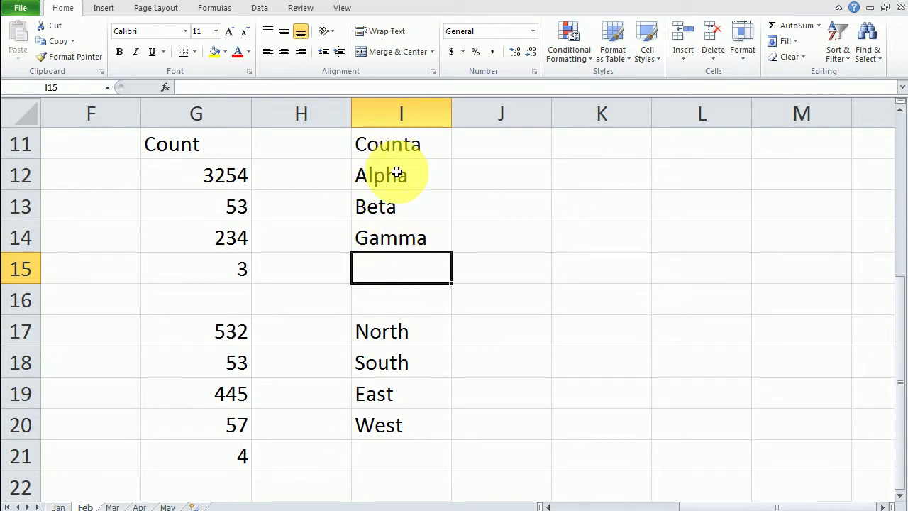
pyautogui.moveTo(396, 172); pyautogui.dragTo(396, 231)
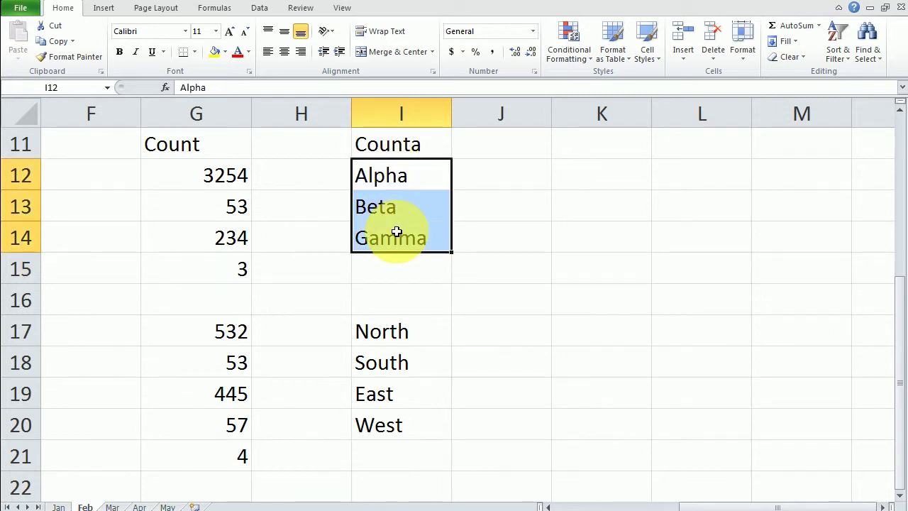
pyautogui.click(746, 353)
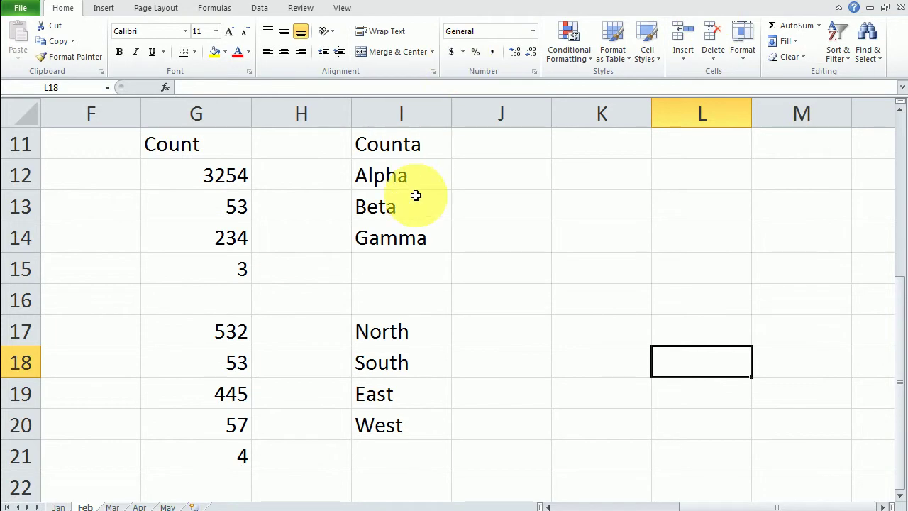
# Insert the COUNTA function into cell I15, picking it from the most recently used functions.
pyautogui.click(411, 280)
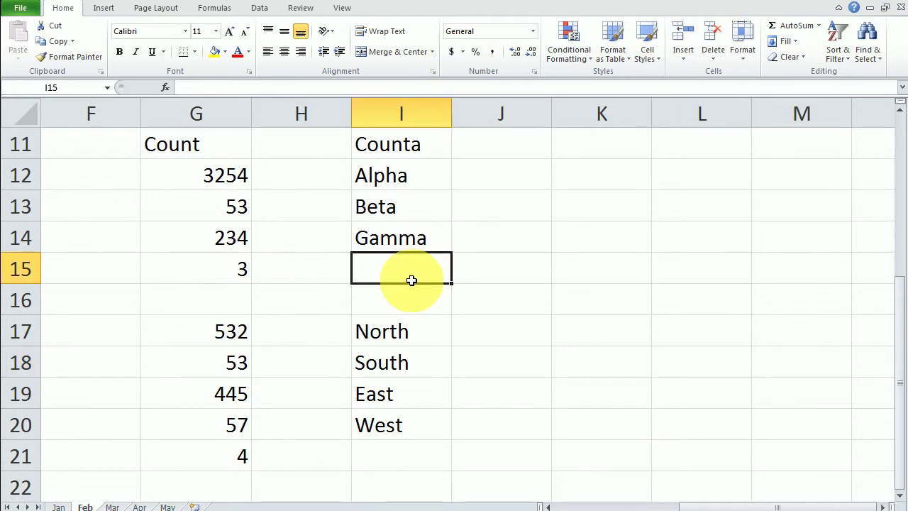
pyautogui.click(166, 87)
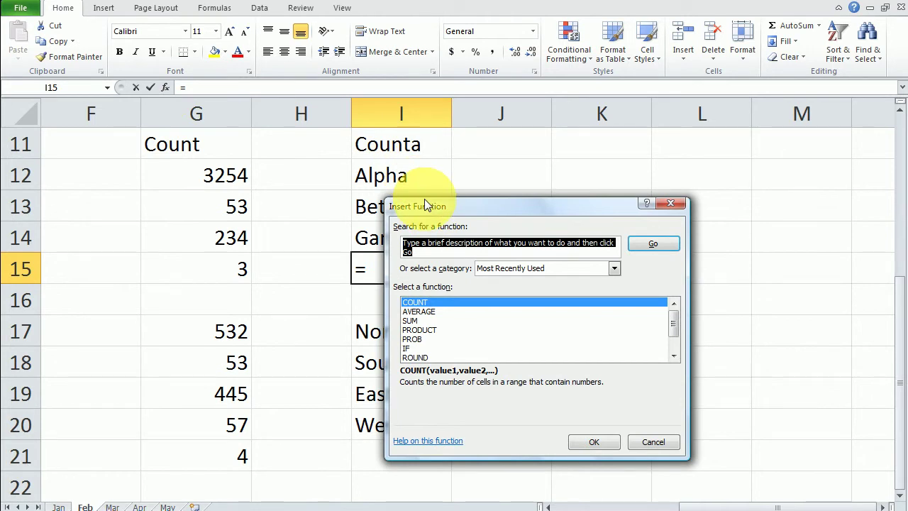
pyautogui.moveTo(424, 205); pyautogui.dragTo(573, 183)
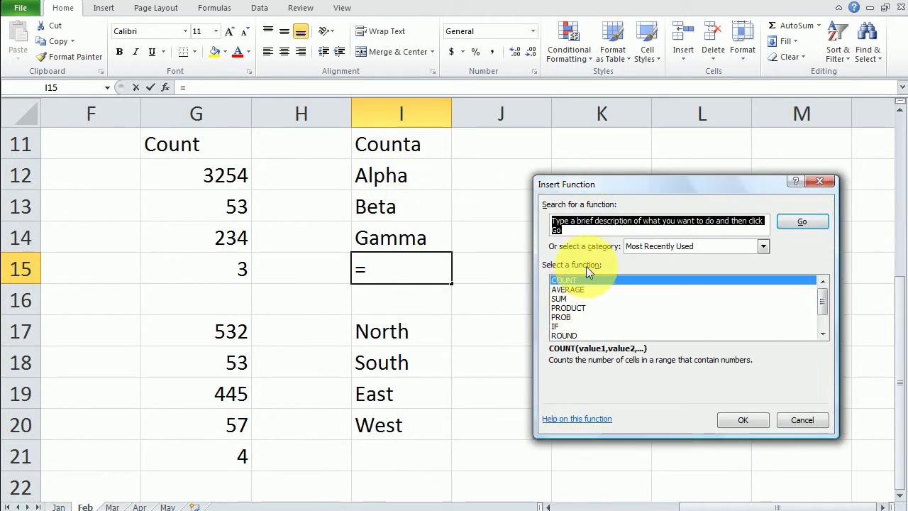
pyautogui.scroll(-1, 603, 312)
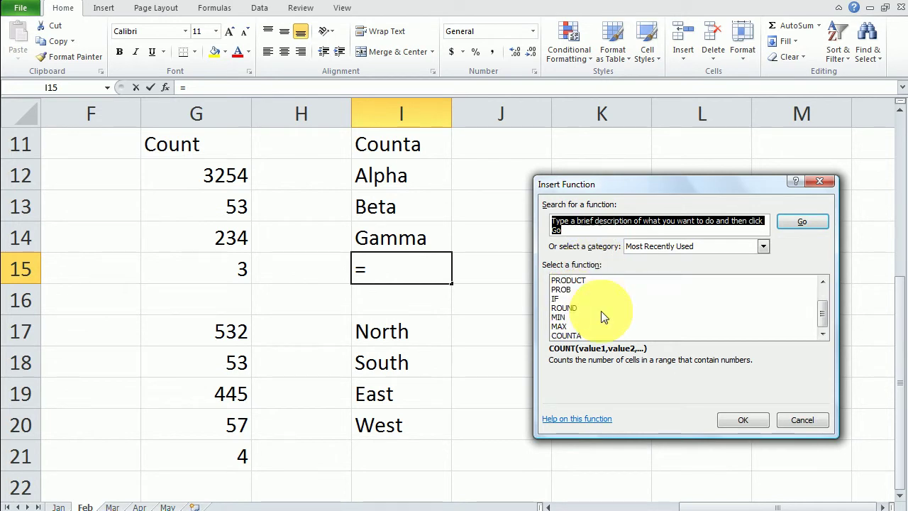
pyautogui.click(567, 336)
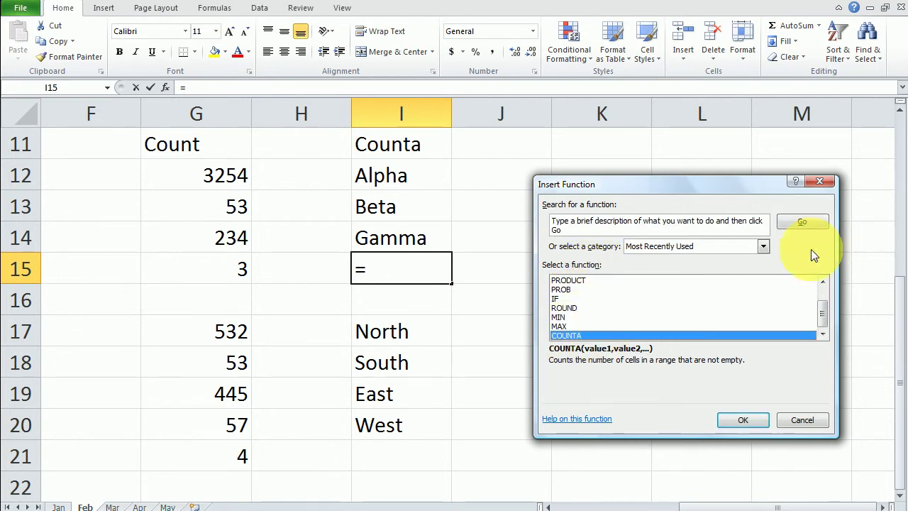
pyautogui.click(763, 419)
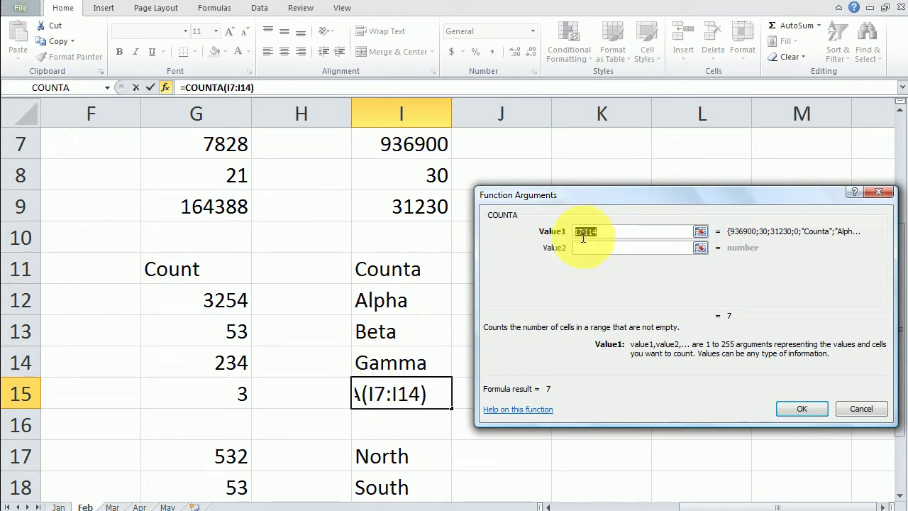
# Set the first COUNTA argument to the range i12:i14 and enter the formula in I15.
pyautogui.moveTo(605, 232); pyautogui.dragTo(528, 233)
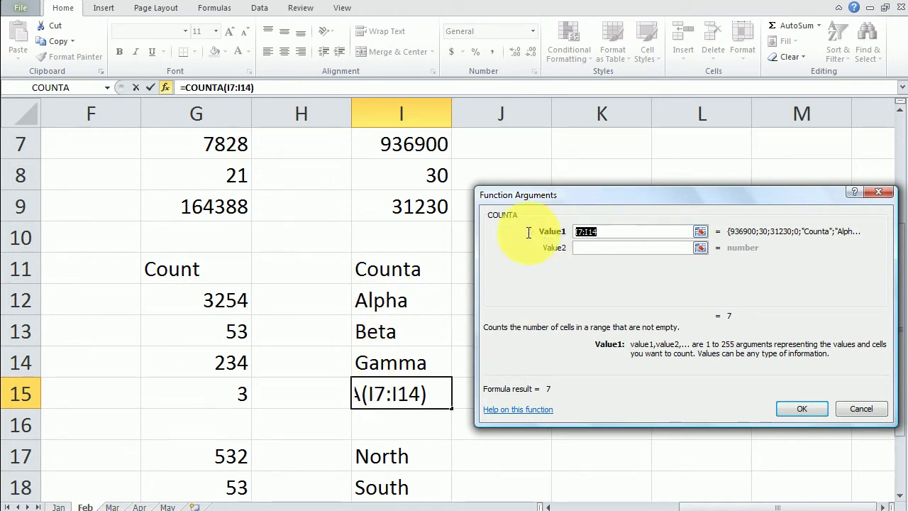
pyautogui.write('i12')
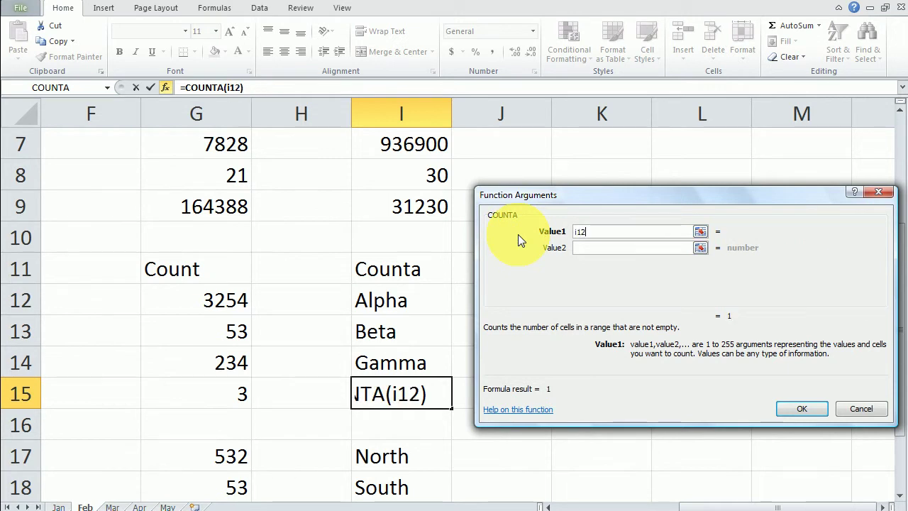
pyautogui.write(':i14')
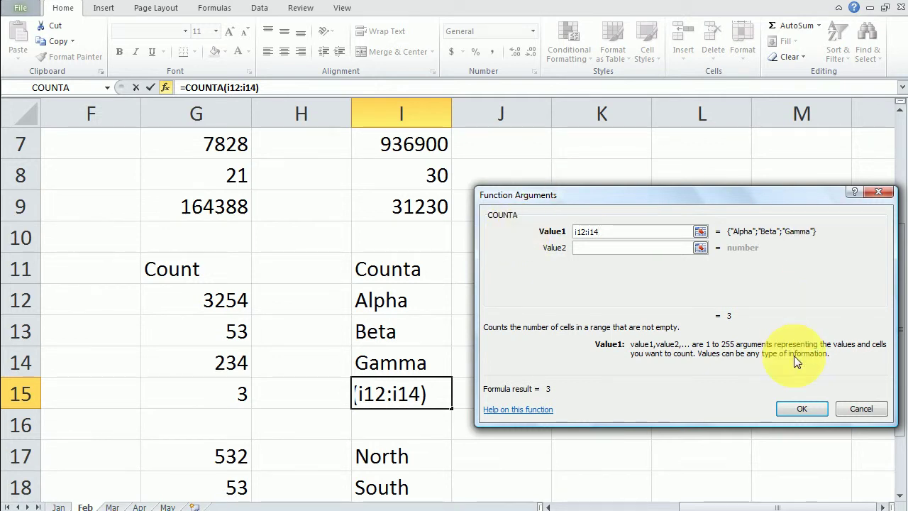
pyautogui.click(794, 408)
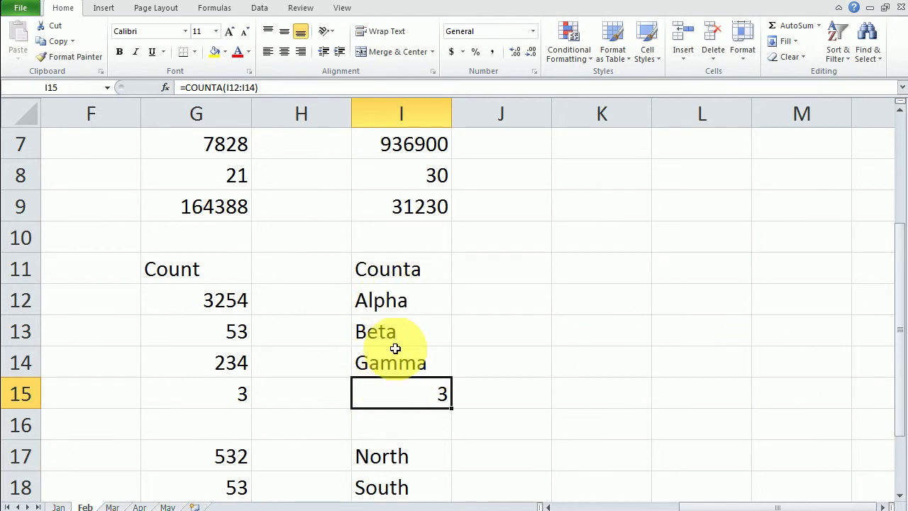
# Examine the second group of text entries in the Counta column, from North in I17 to West in I20.
pyautogui.scroll(-2, 394, 381)
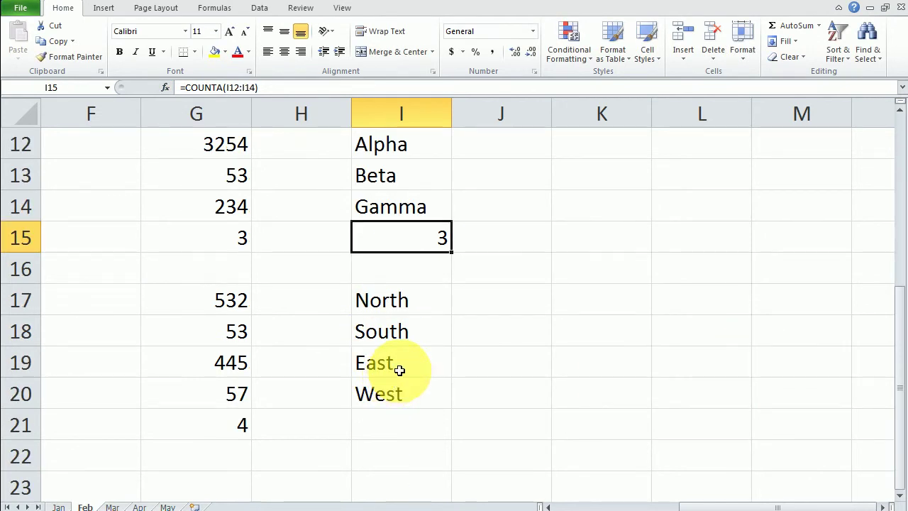
pyautogui.click(390, 428)
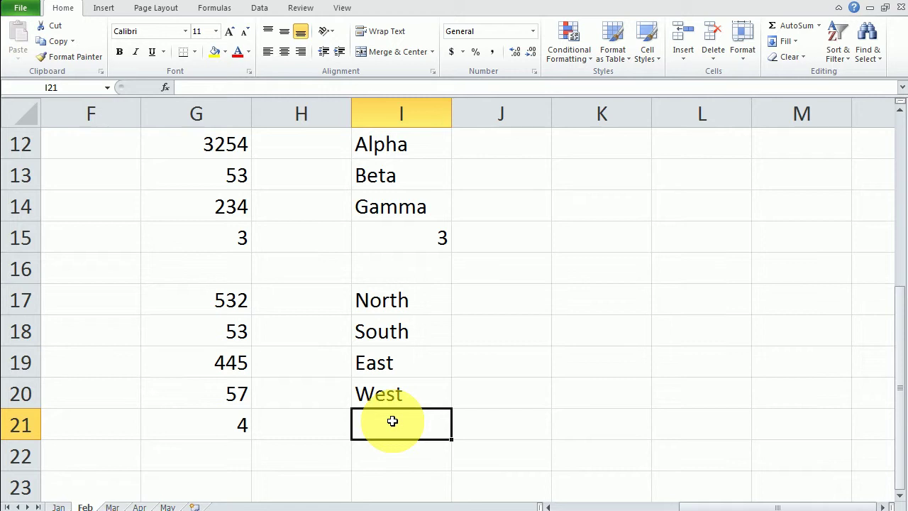
pyautogui.click(386, 300)
pyautogui.click(396, 397)
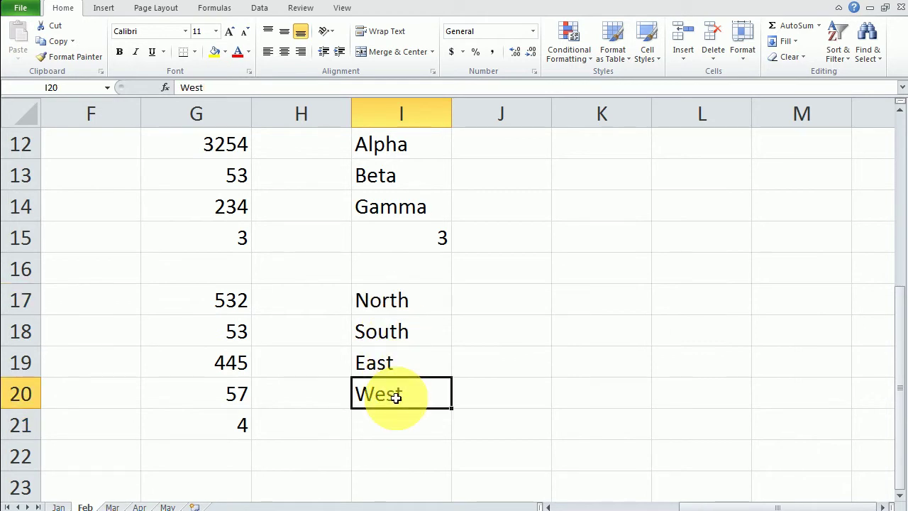
pyautogui.click(605, 424)
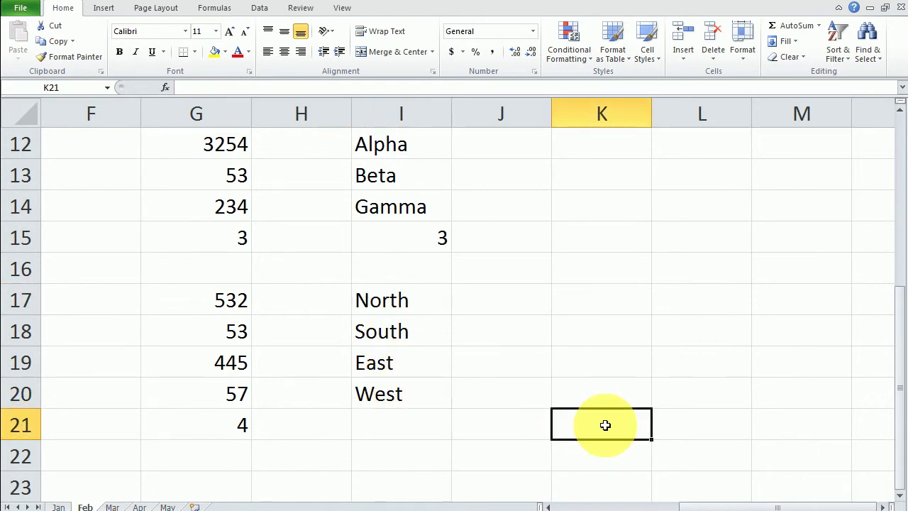
# Insert the COUNTA function into cell I21 with i17:i20 as its first argument.
pyautogui.click(413, 423)
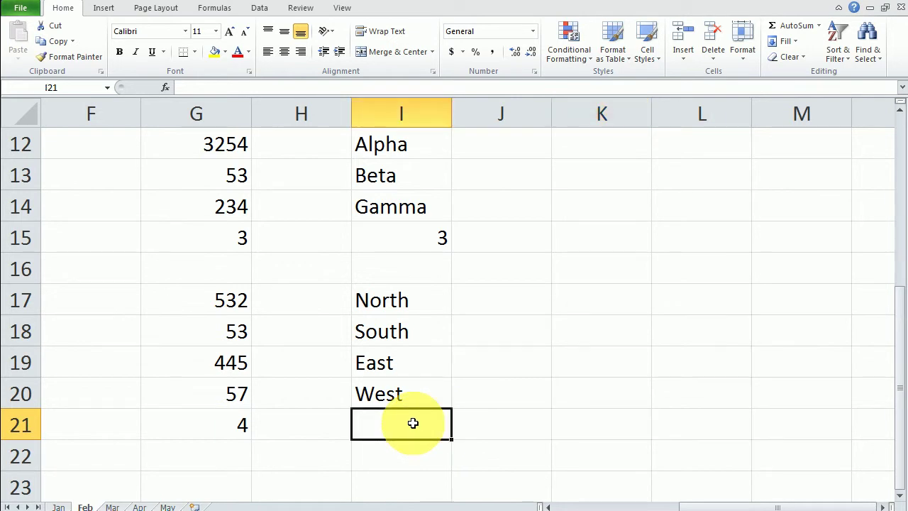
pyautogui.click(167, 87)
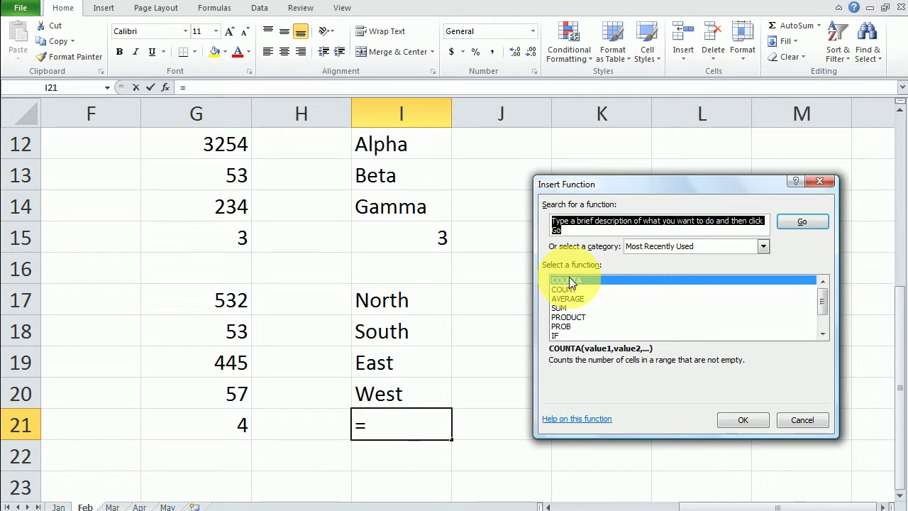
pyautogui.click(738, 419)
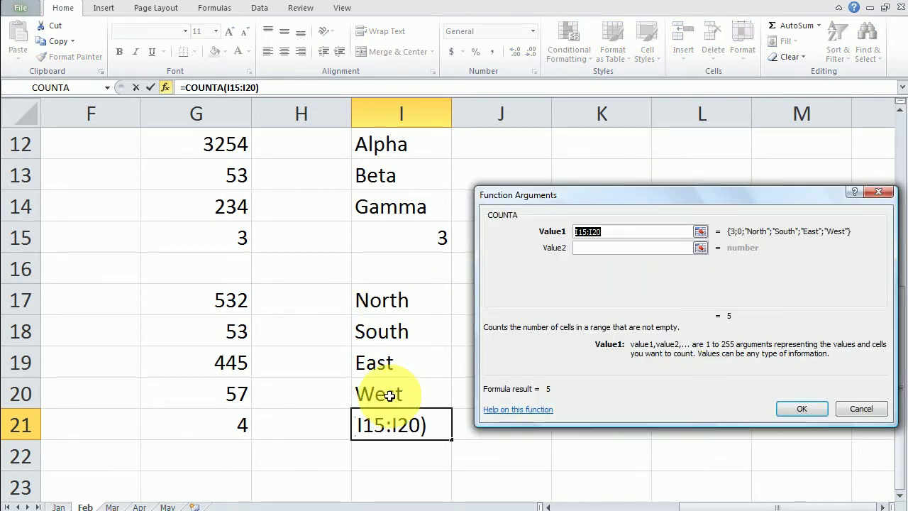
pyautogui.write('i1')
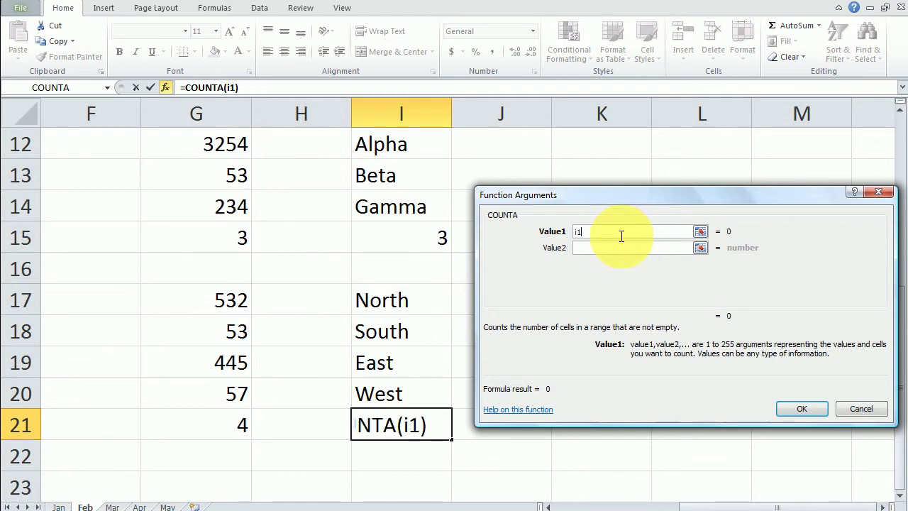
pyautogui.write('7:i20')
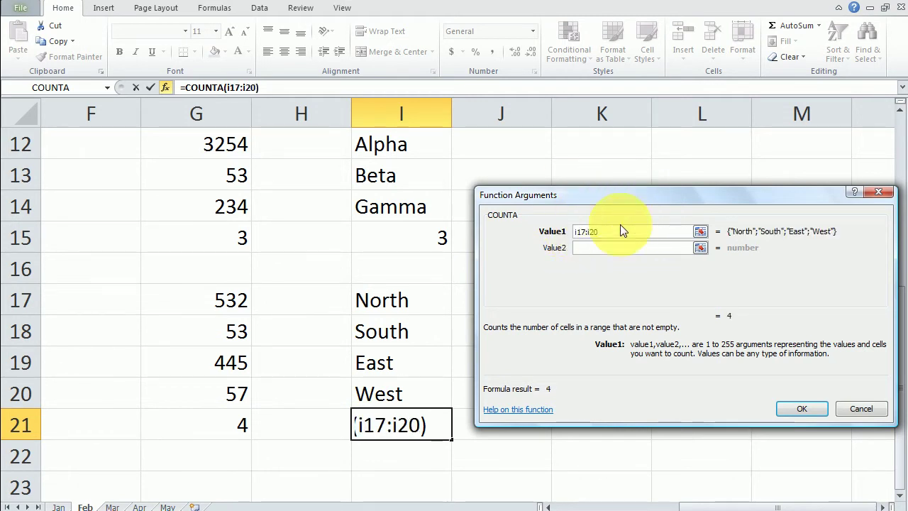
pyautogui.click(800, 409)
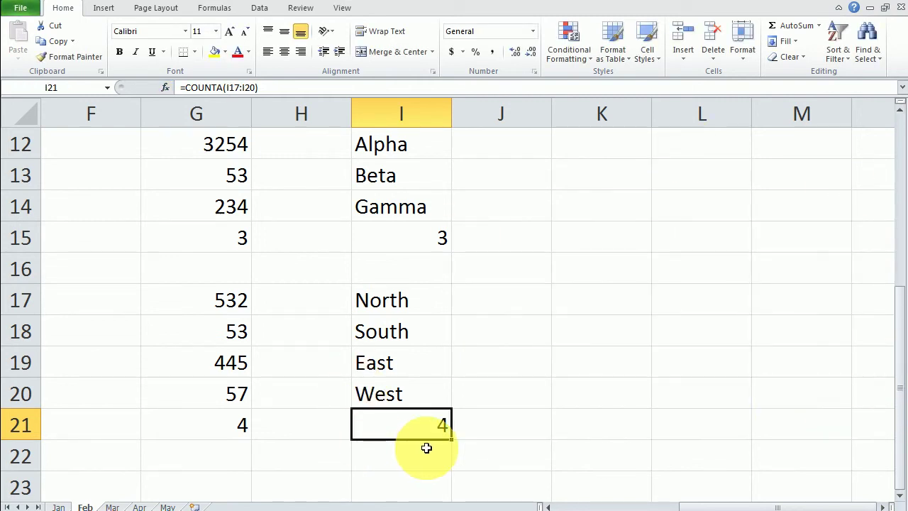
# Review both groups of text entries in the Counta column, I17 to I20 and I12 to I14, and the formula in I15.
pyautogui.moveTo(428, 311); pyautogui.dragTo(434, 395)
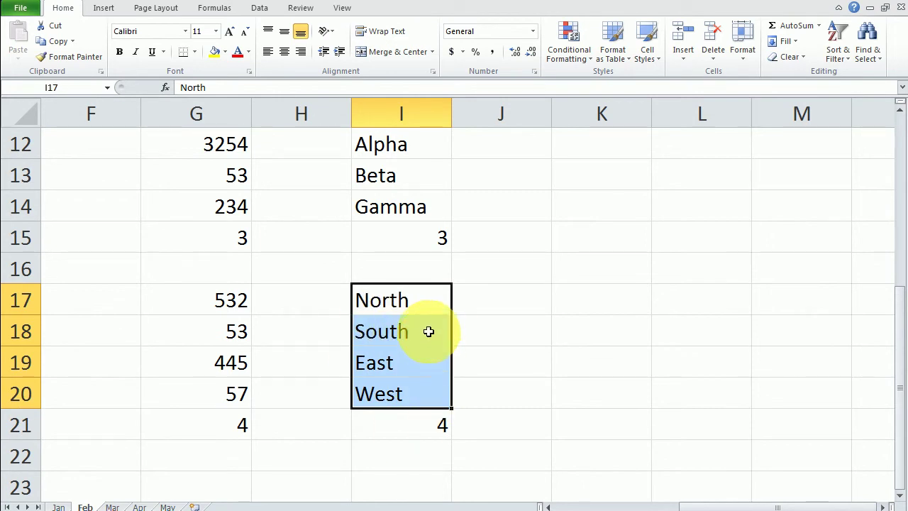
pyautogui.click(557, 319)
pyautogui.scroll(2, 519, 317)
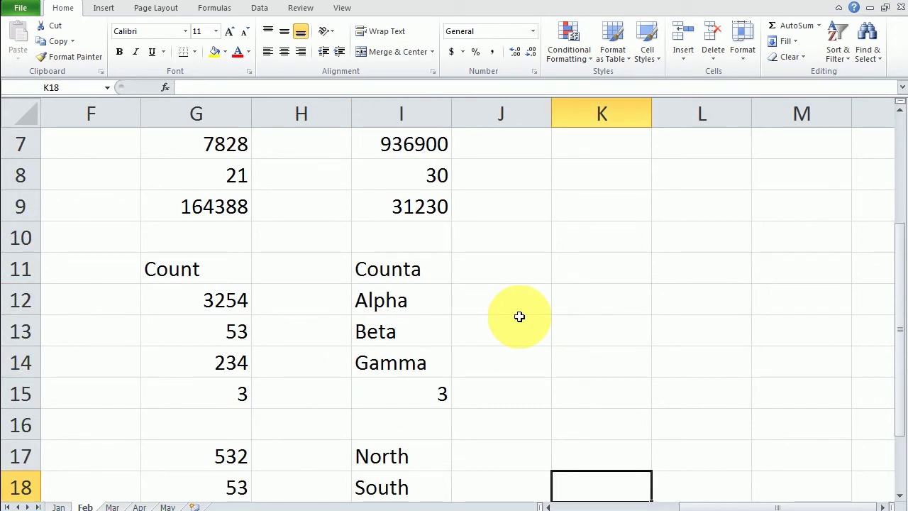
pyautogui.scroll(-2, 519, 316)
pyautogui.press('Up')
pyautogui.press('Up')
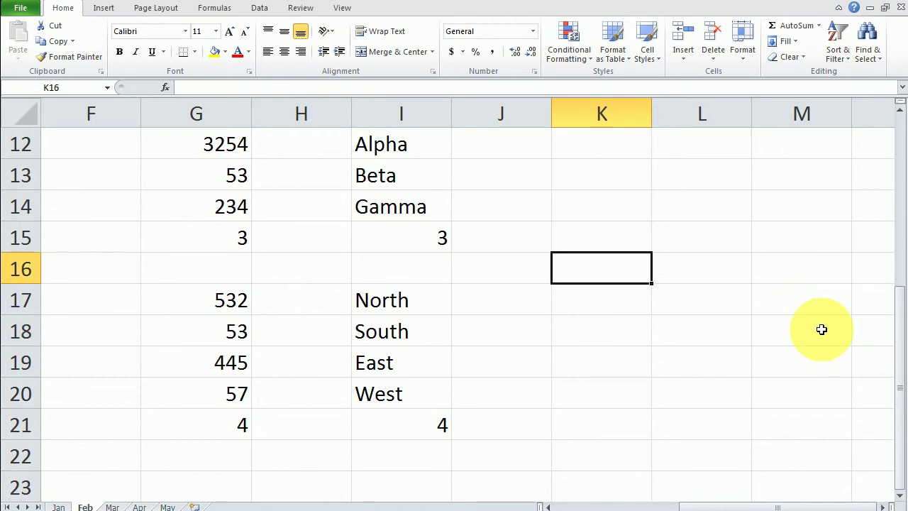
pyautogui.press('Up')
pyautogui.press('Up')
pyautogui.press('Up')
pyautogui.press('Up')
pyautogui.press('Up')
pyautogui.press('Left')
pyautogui.press('Left')
pyautogui.press('Down')
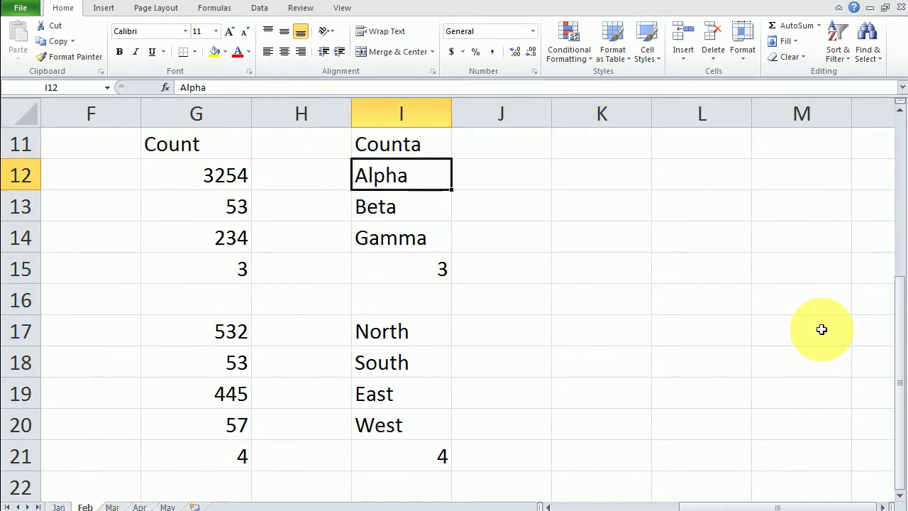
pyautogui.press('Down')
pyautogui.press('Down')
pyautogui.press('Down')
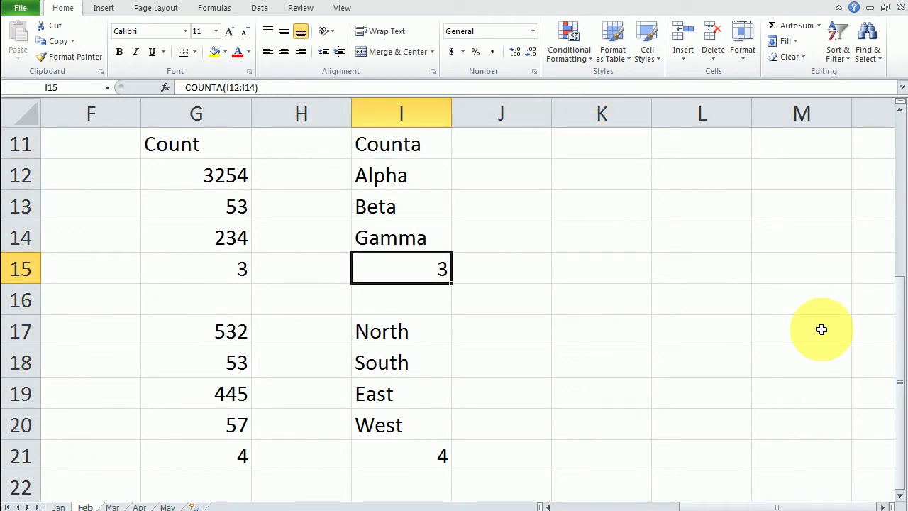
# Examine the numeric entries under the Count heading in G12 to G14 and compare them with the Counta column.
pyautogui.press('Left')
pyautogui.press('Left')
pyautogui.press('Up')
pyautogui.press('Up')
pyautogui.press('Up')
pyautogui.press('Up')
pyautogui.press('Down')
pyautogui.press('Down')
pyautogui.press('Down')
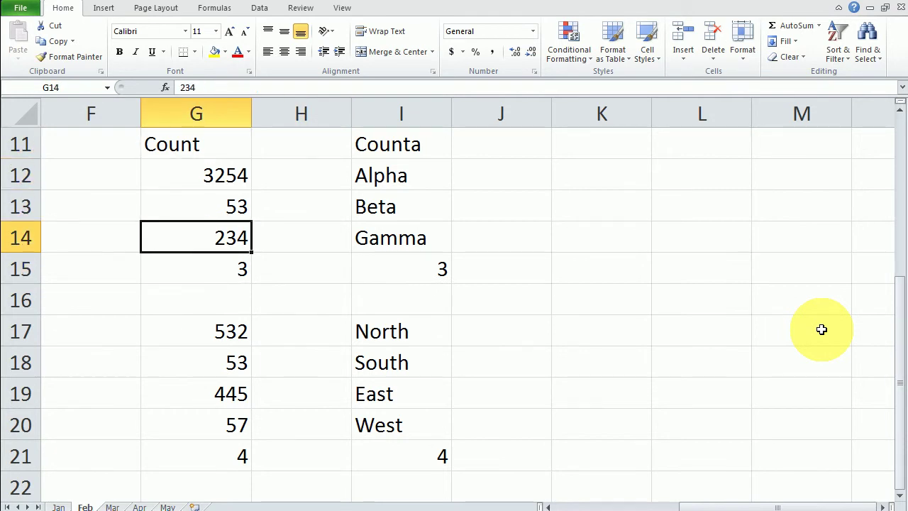
pyautogui.press('Right')
pyautogui.press('Right')
pyautogui.press('Right')
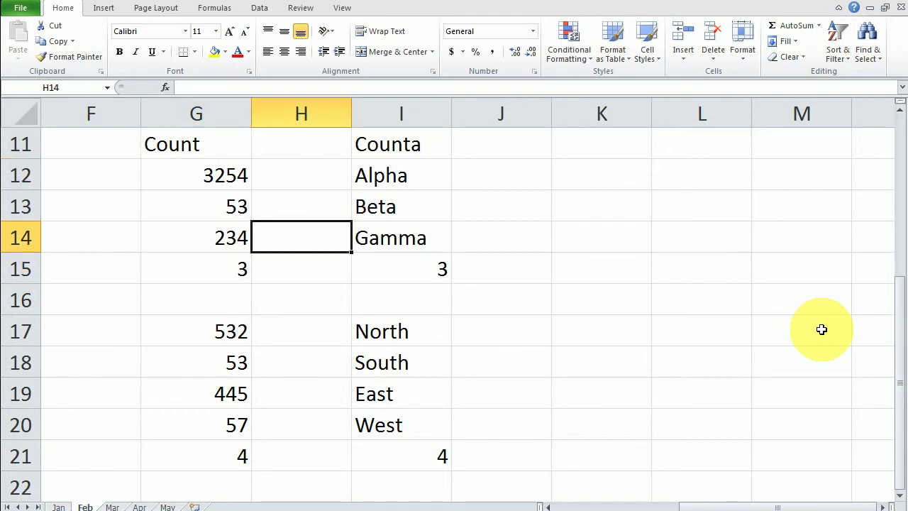
pyautogui.press('Down')
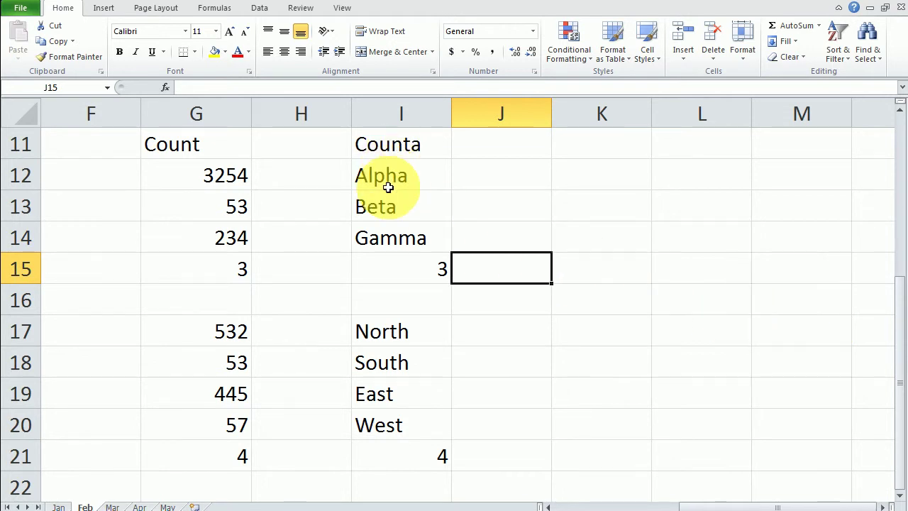
# Insert the COUNT function into cell J15 with the text range I12:I14 as its first argument.
pyautogui.moveTo(387, 179); pyautogui.dragTo(385, 237)
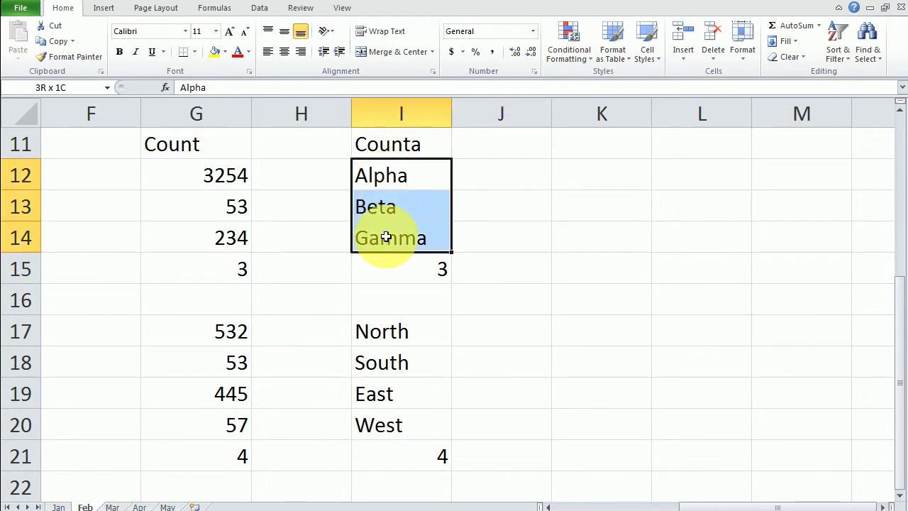
pyautogui.click(476, 266)
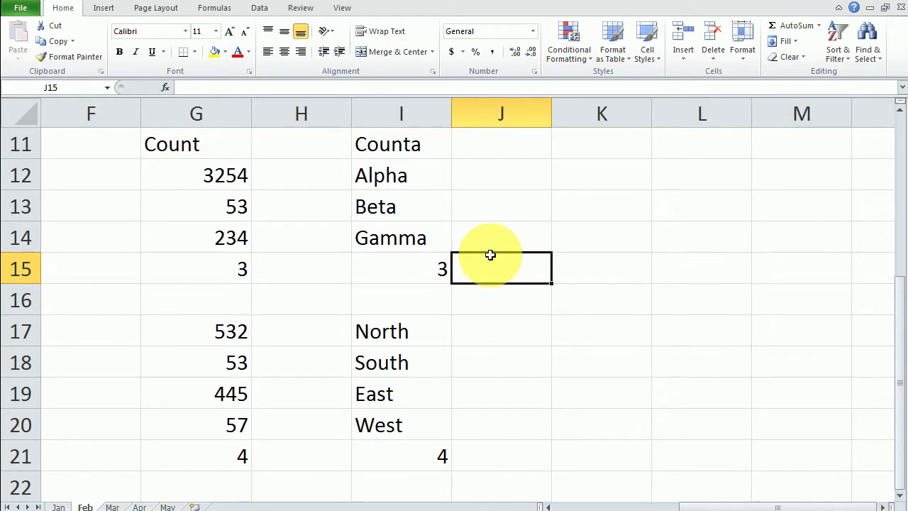
pyautogui.moveTo(402, 176); pyautogui.dragTo(398, 228)
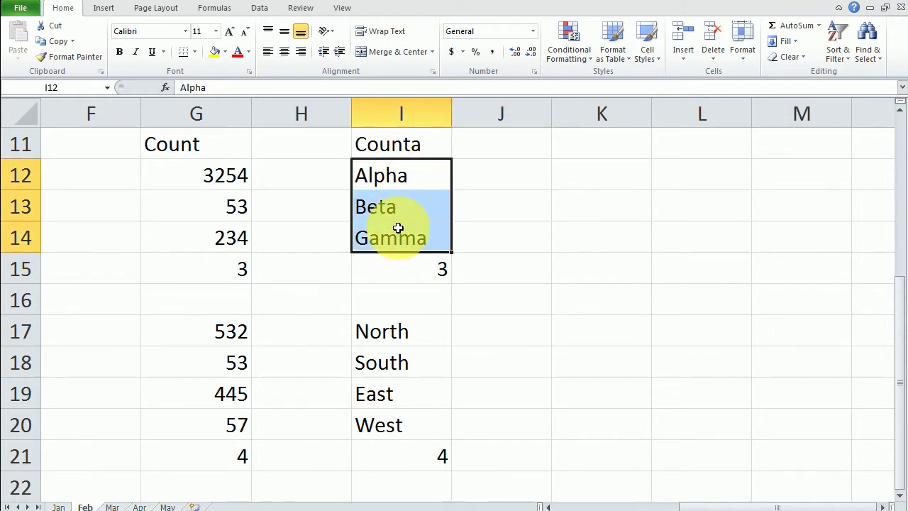
pyautogui.click(474, 276)
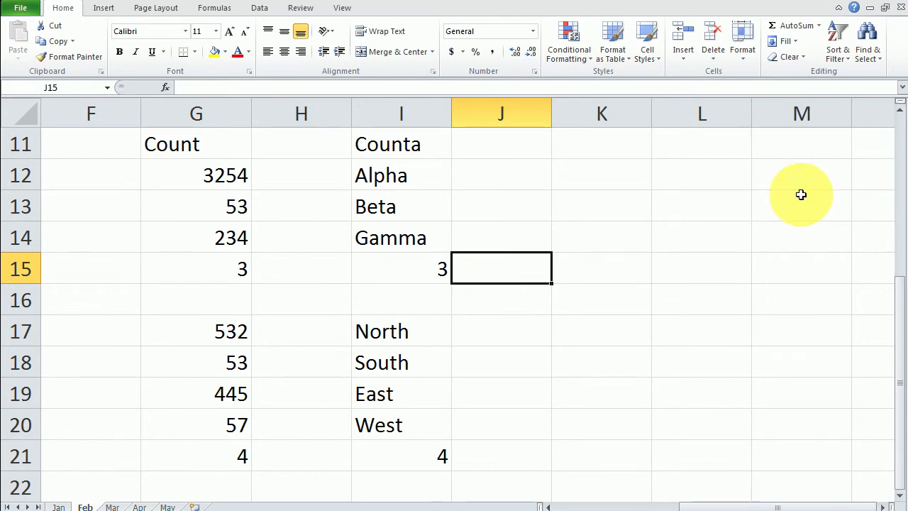
pyautogui.click(163, 88)
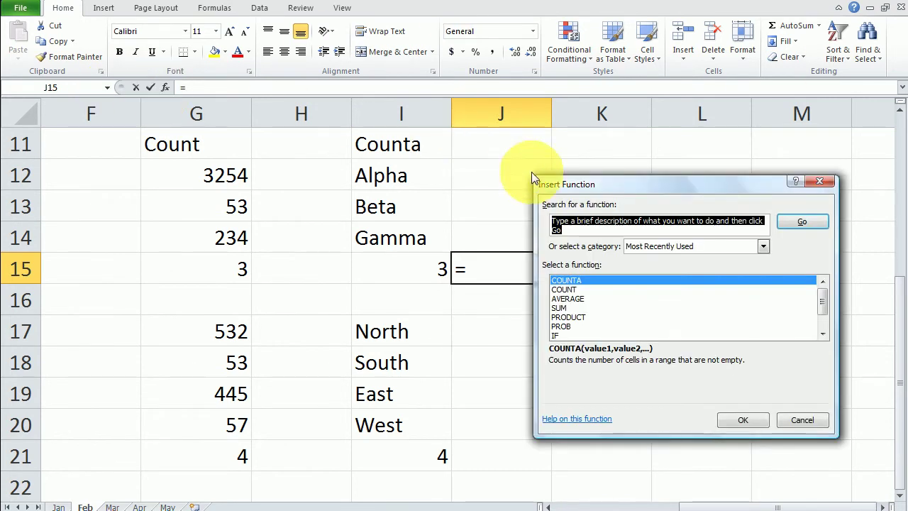
pyautogui.moveTo(612, 173); pyautogui.dragTo(686, 145)
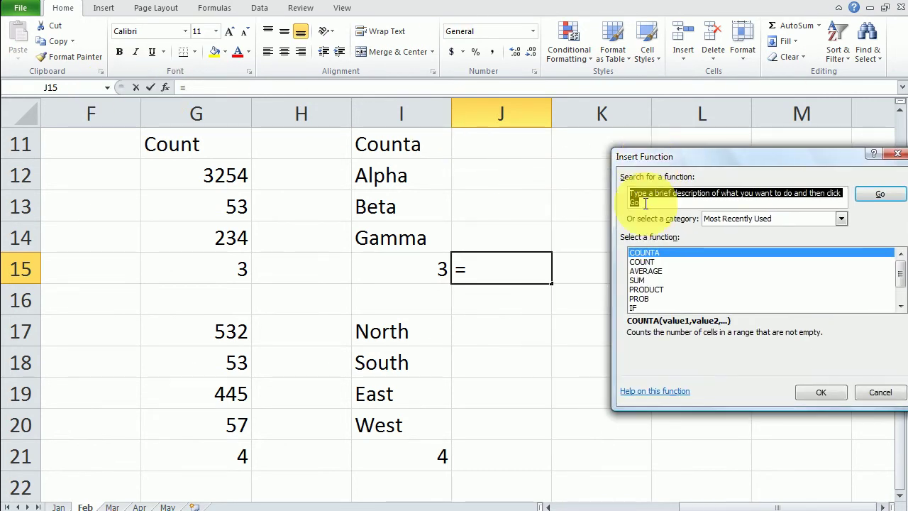
pyautogui.click(659, 261)
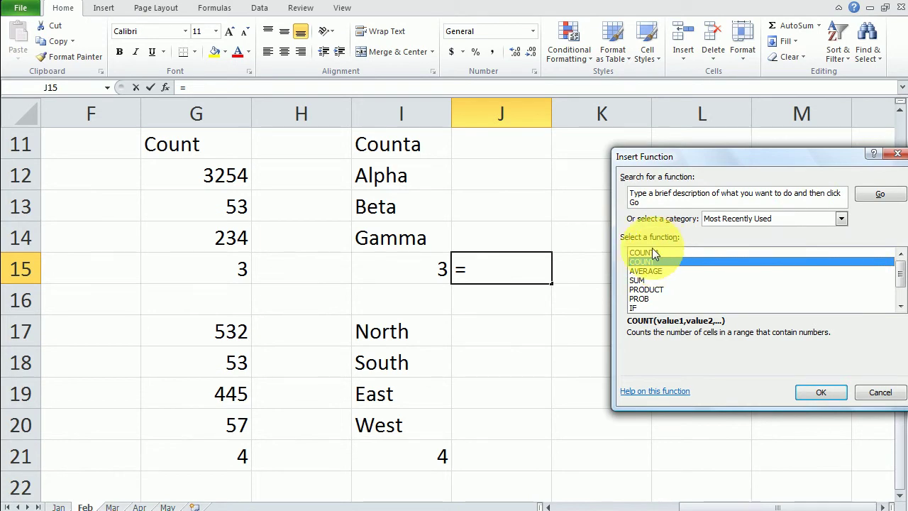
pyautogui.click(834, 396)
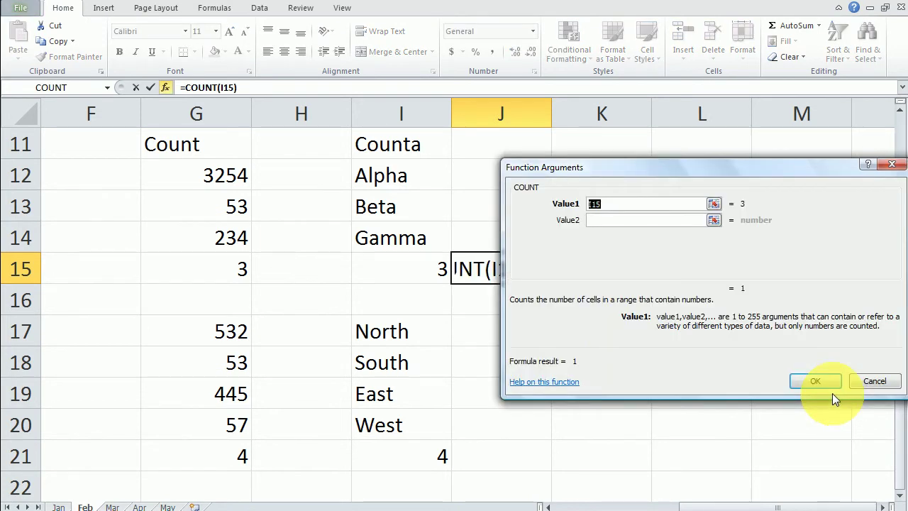
pyautogui.moveTo(385, 177); pyautogui.dragTo(386, 224)
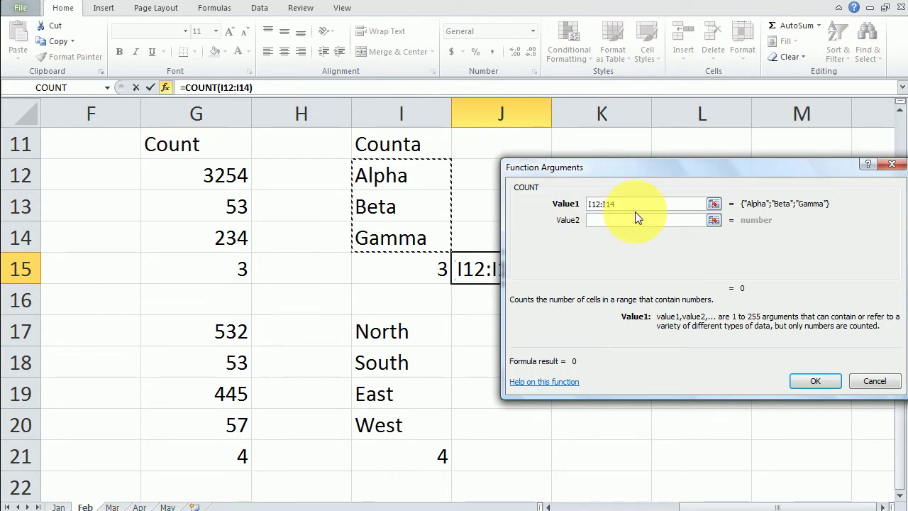
pyautogui.click(836, 380)
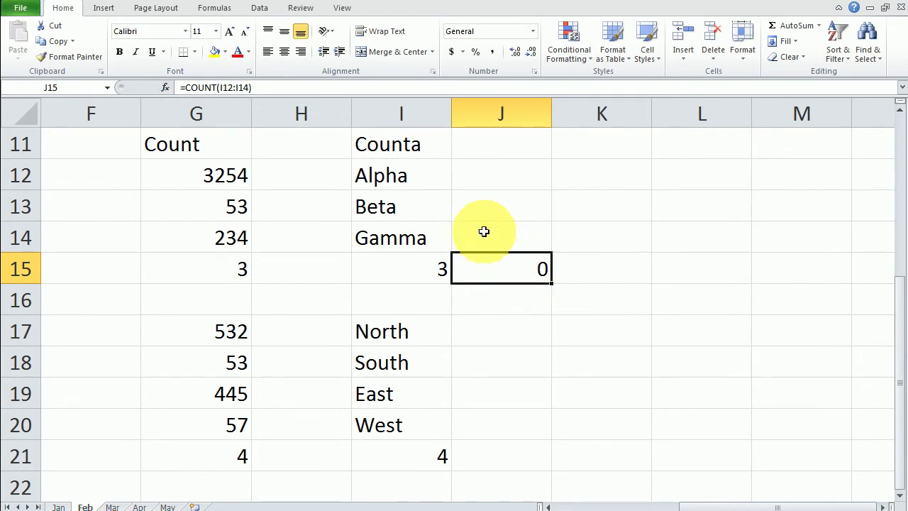
# Check the text entries in I12 to I14 against the COUNT function's arguments in J15, leaving the formula as is.
pyautogui.moveTo(424, 180); pyautogui.dragTo(424, 223)
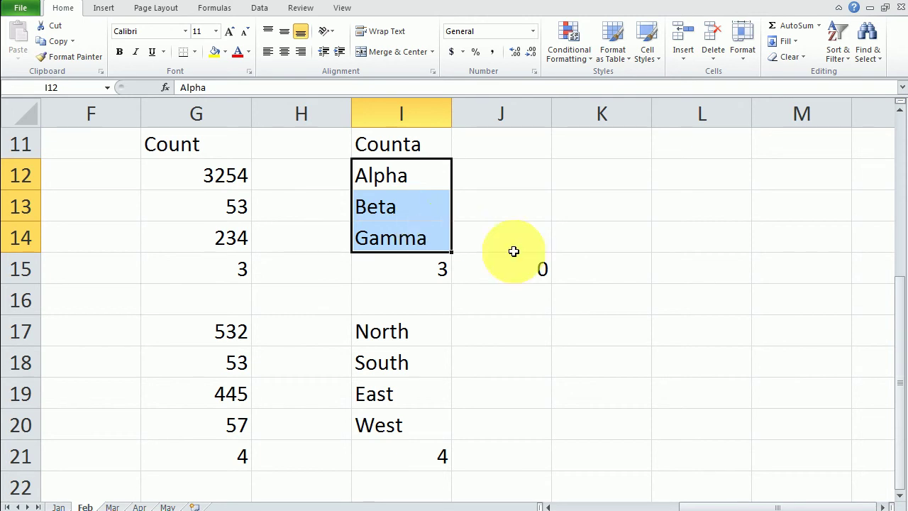
pyautogui.click(533, 268)
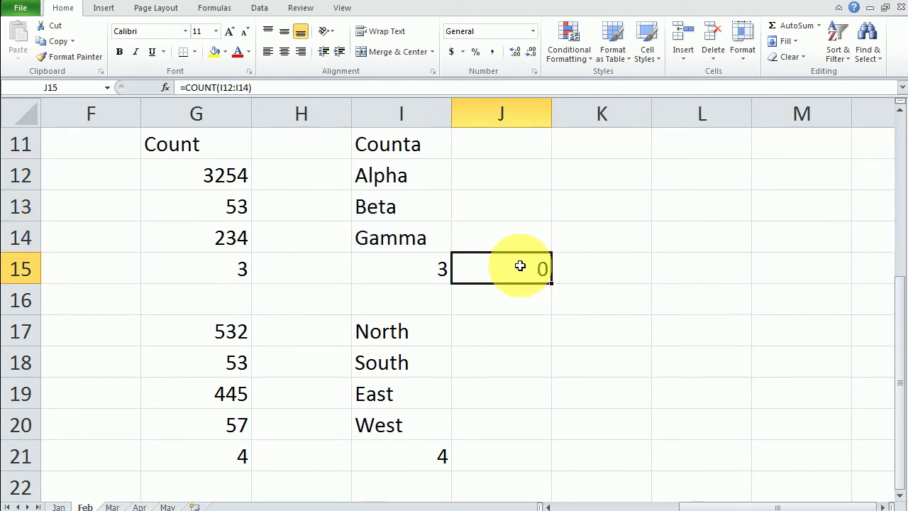
pyautogui.click(166, 88)
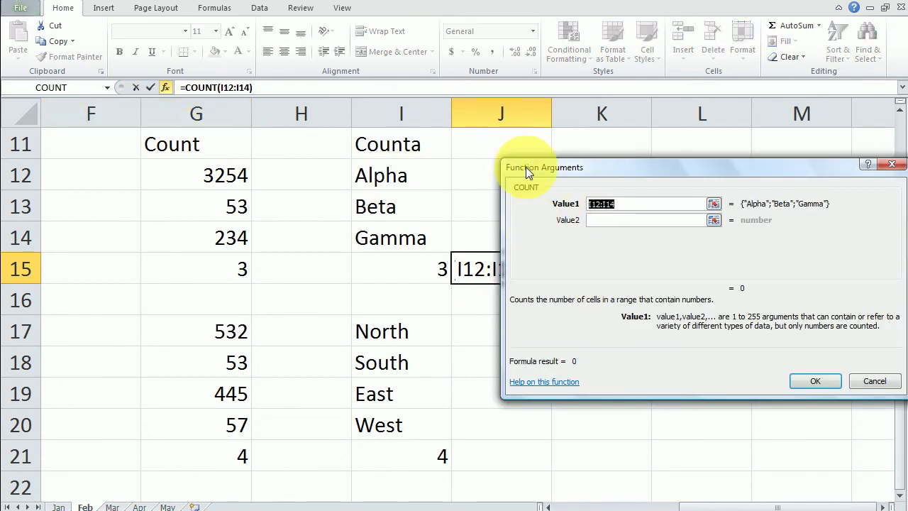
pyautogui.click(884, 383)
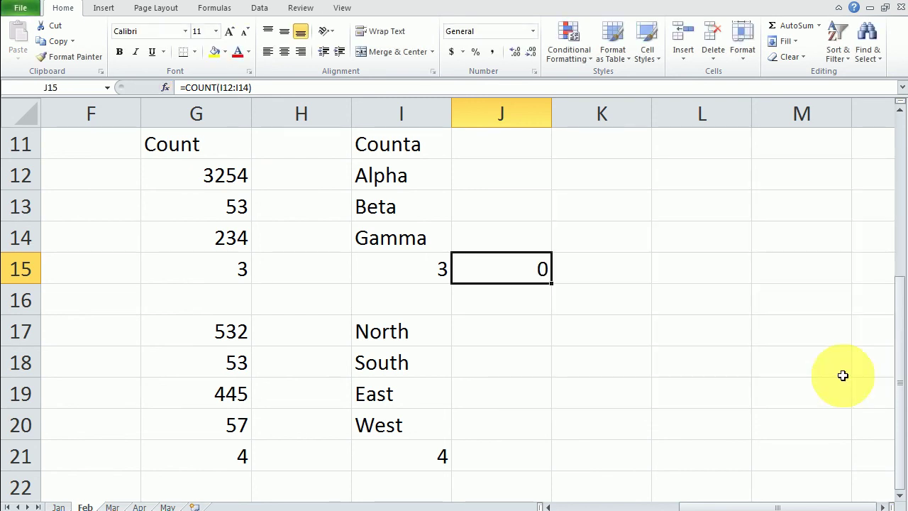
pyautogui.click(714, 359)
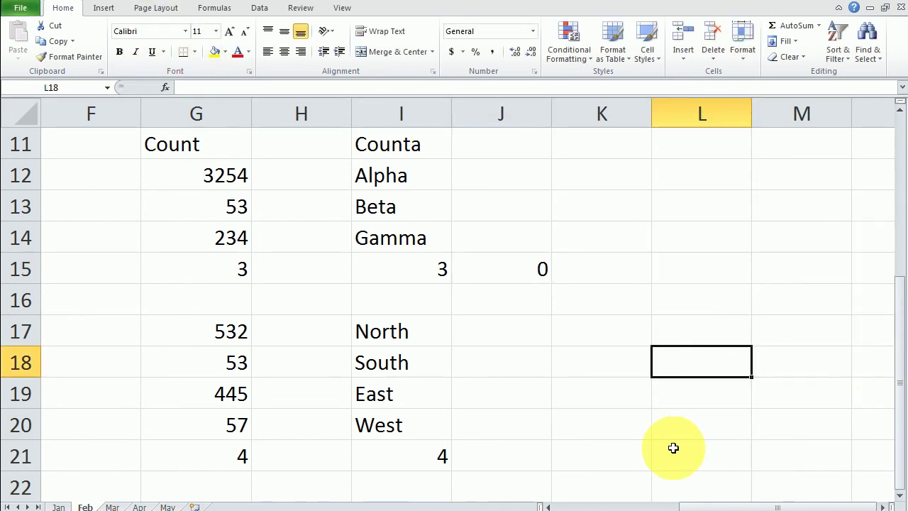
pyautogui.rightClick(745, 509)
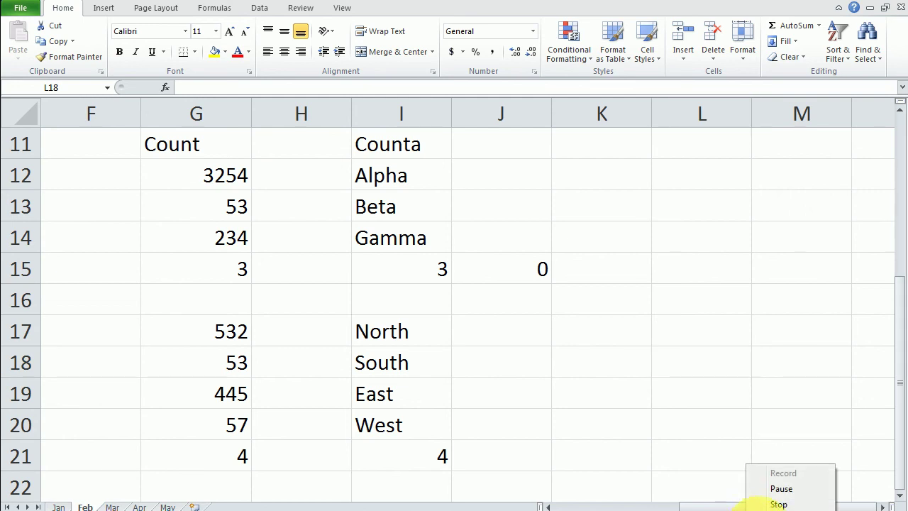